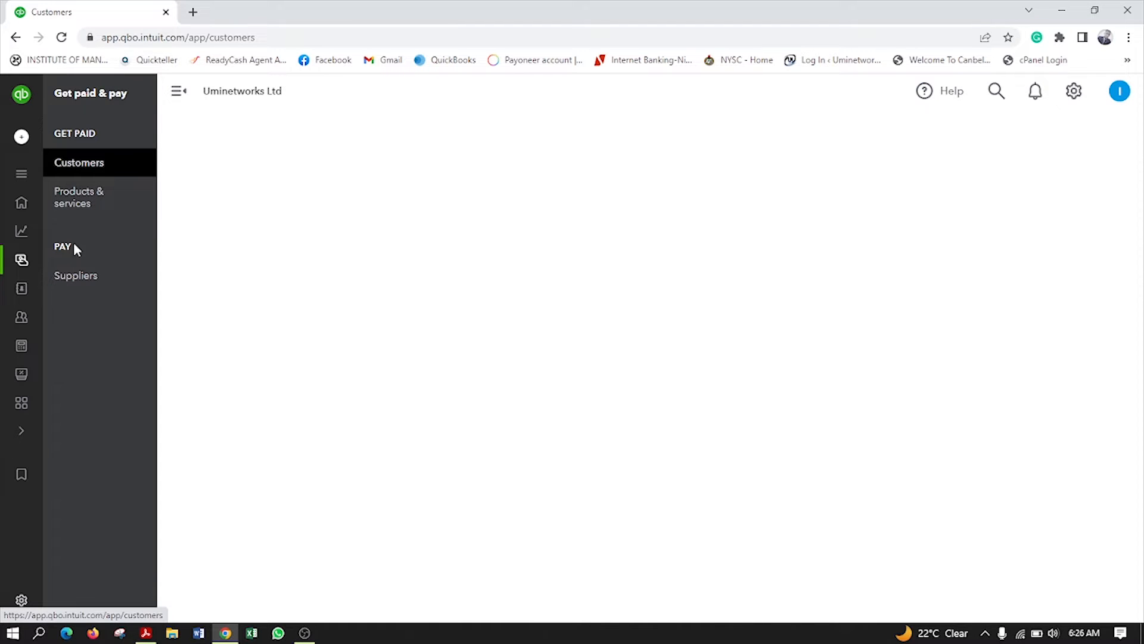
Open the empty Suppliers page from the Get paid & pay menu
left_click(85, 277)
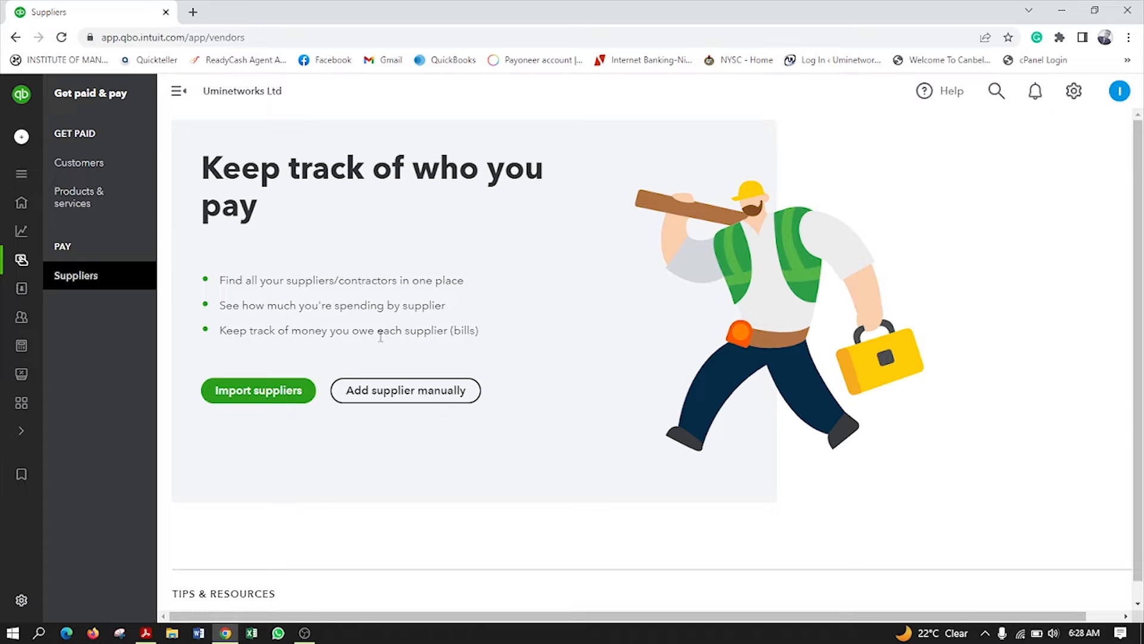
Add a supplier manually by entering the supplier's first and last name, then save
left_click(388, 390)
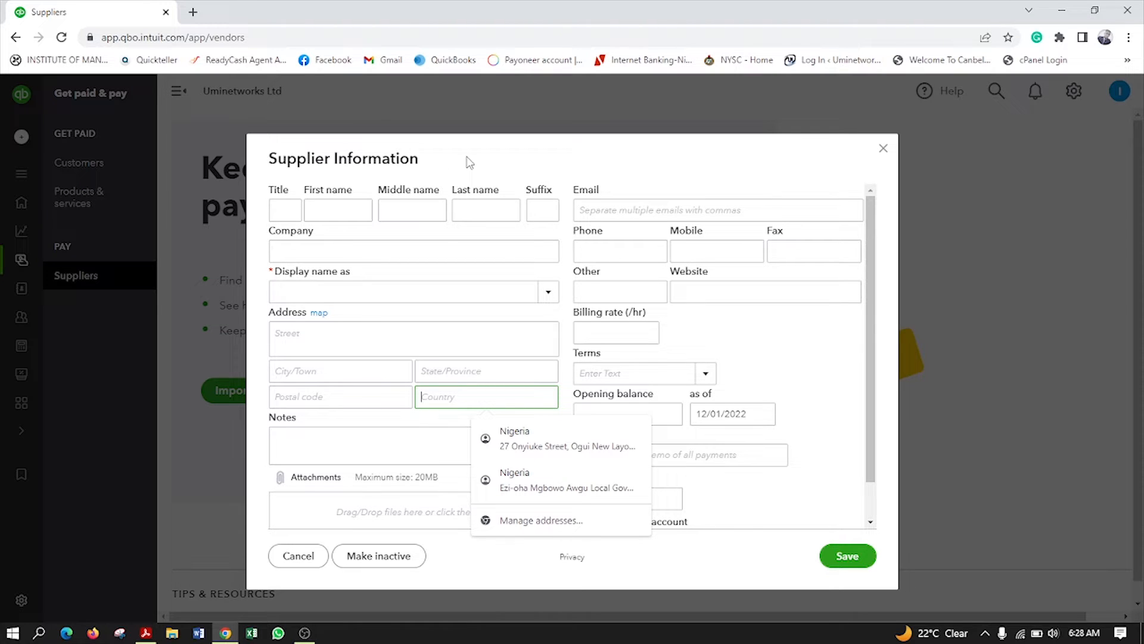
left_click(335, 217)
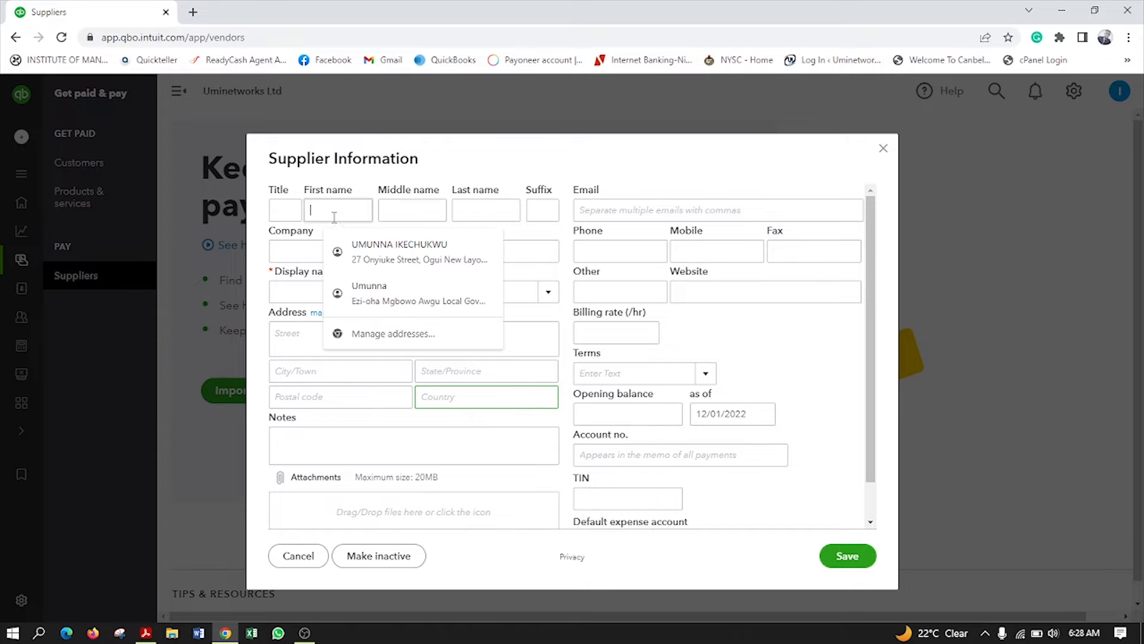
key("Tab")
key("Tab")
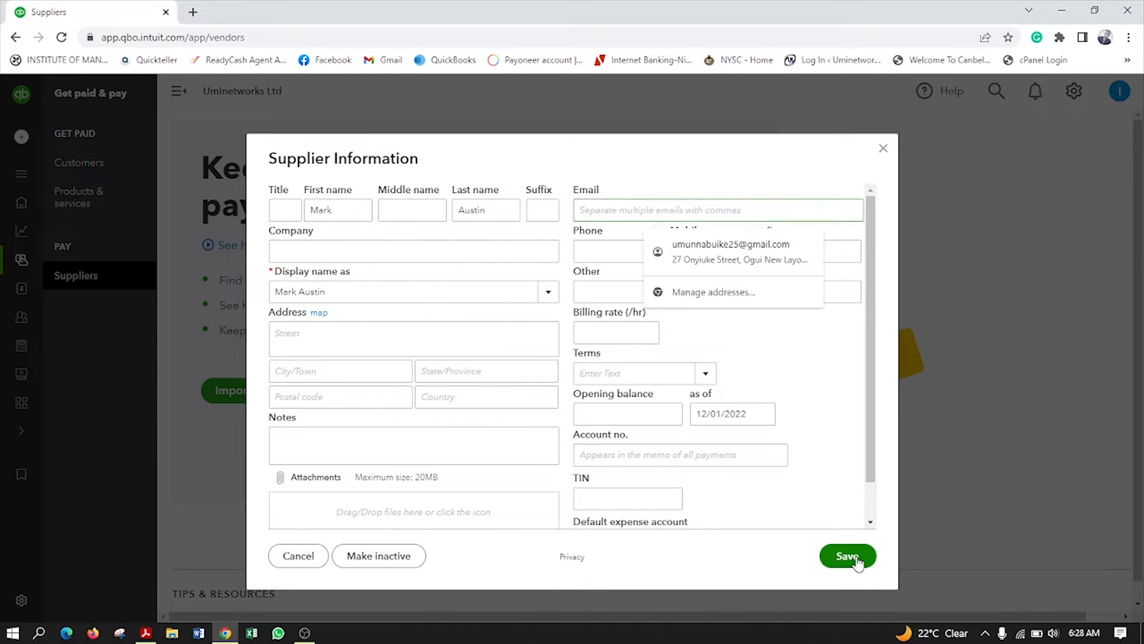
left_click(852, 556)
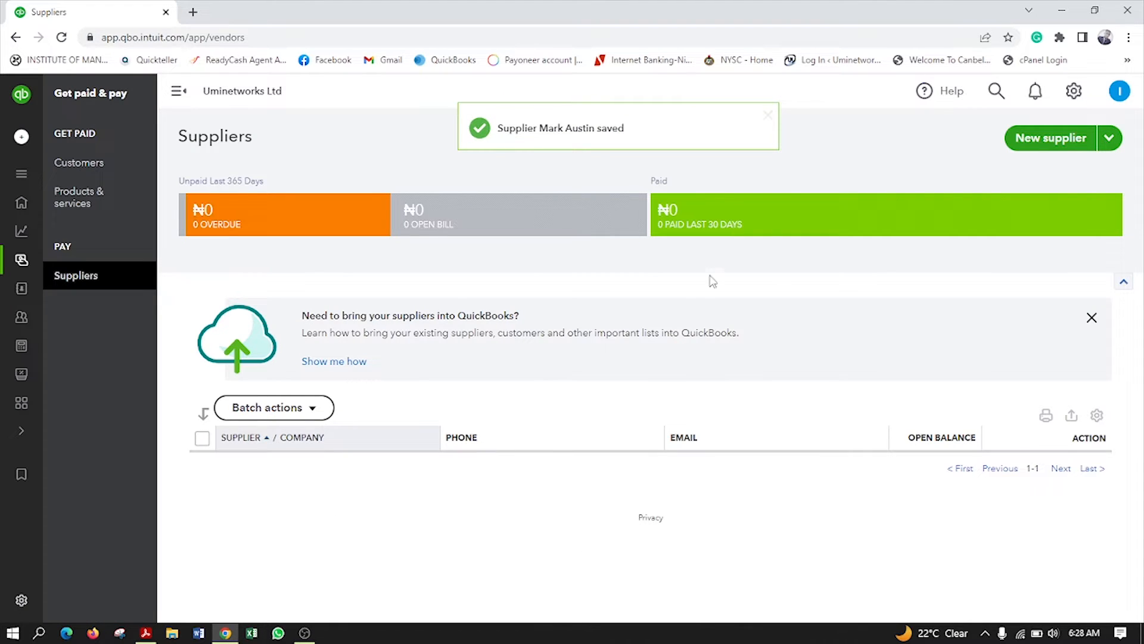
left_click(1045, 140)
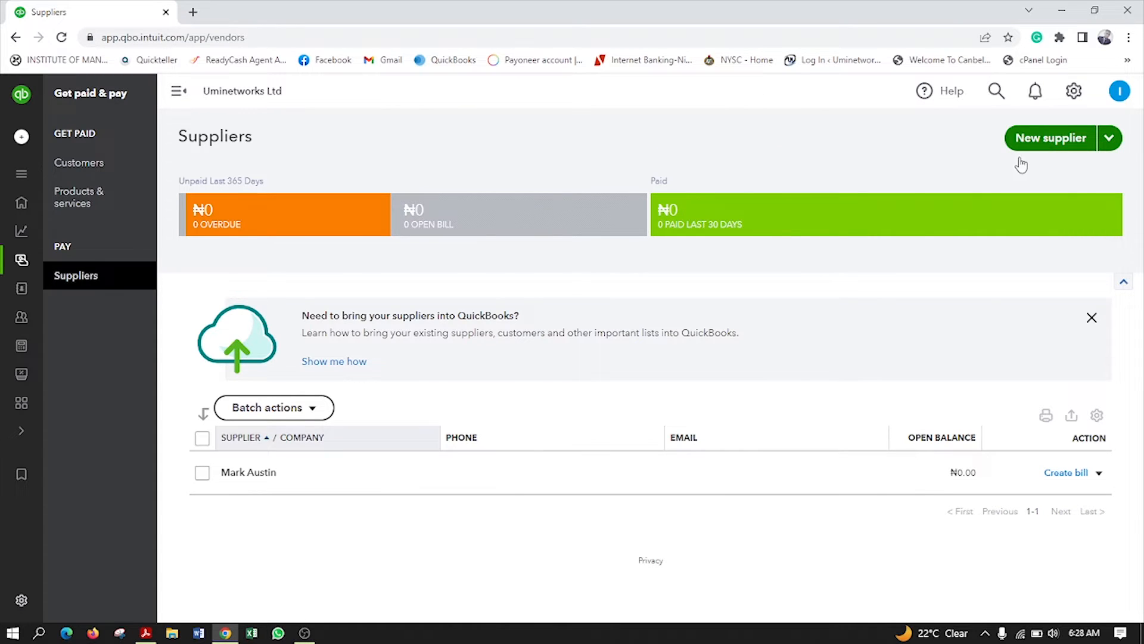
Save a second supplier by first name and dismiss the import-suppliers banner
left_click(884, 149)
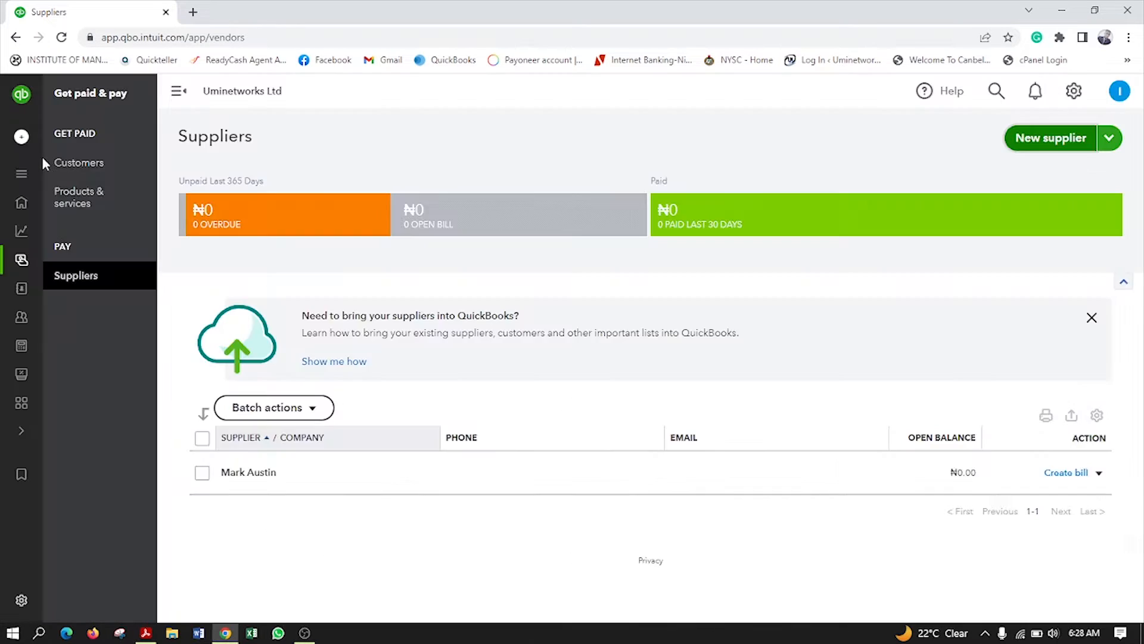
left_click(1033, 143)
left_click(329, 213)
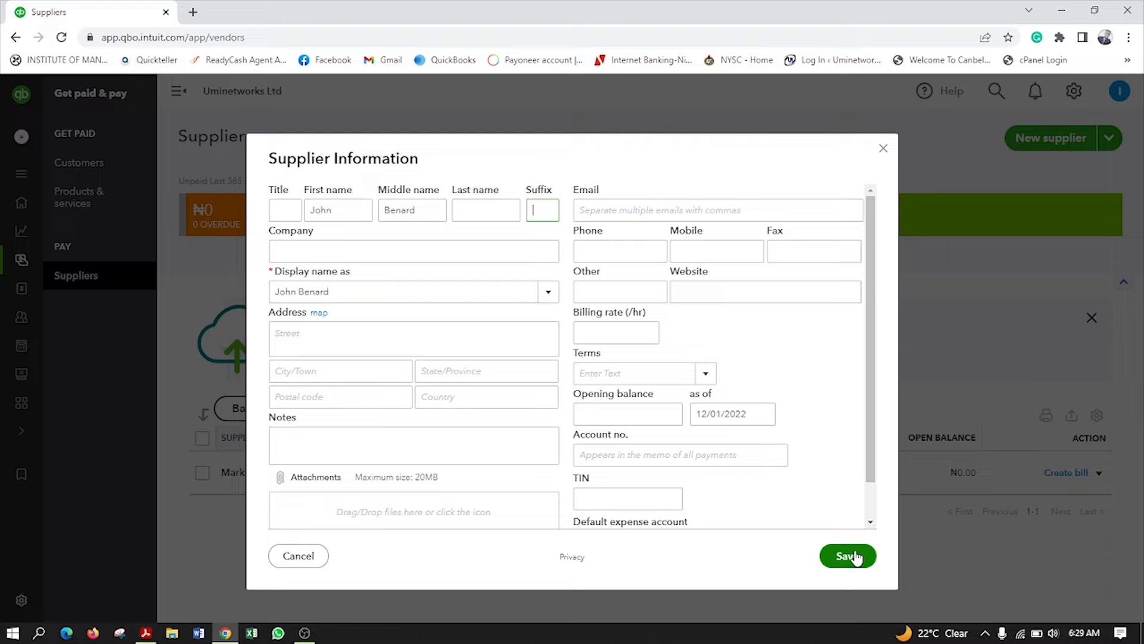
left_click(853, 557)
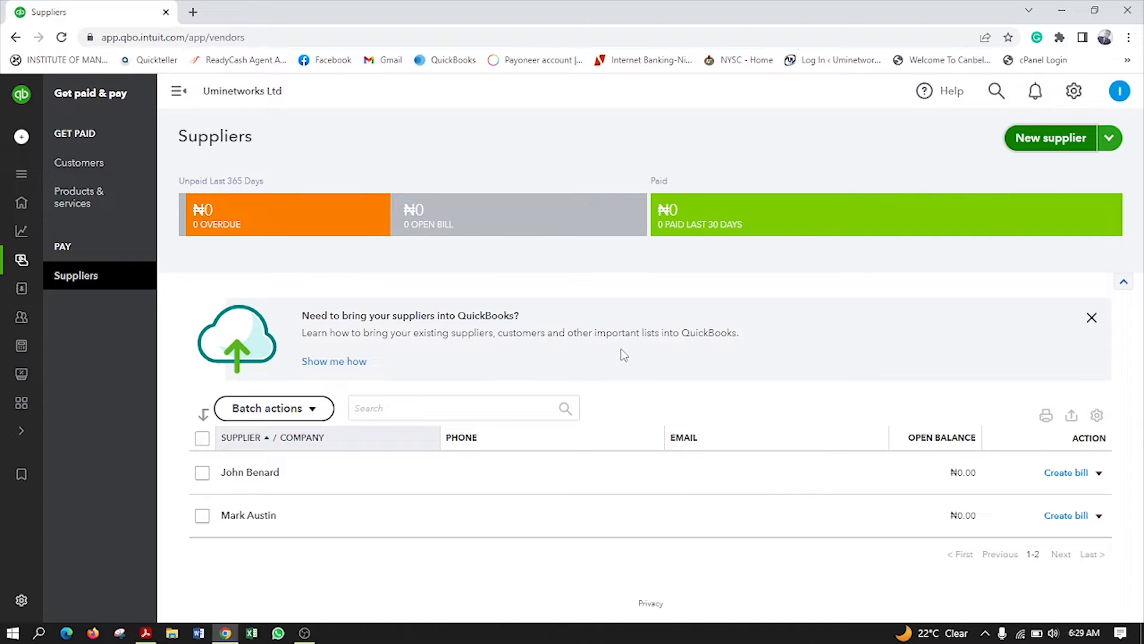
left_click(1092, 317)
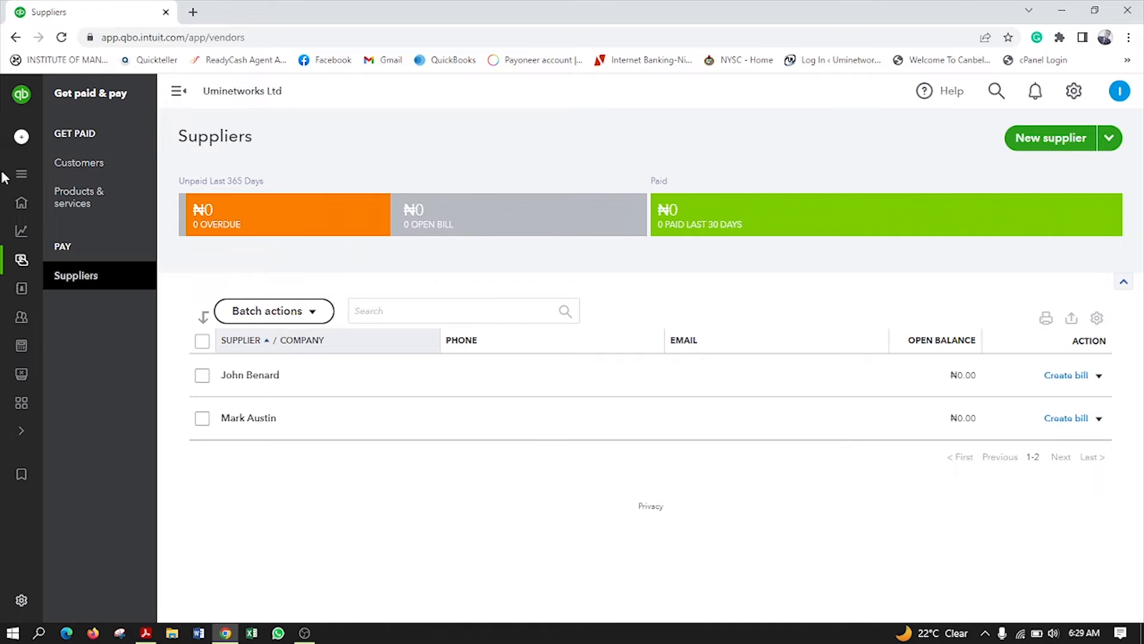
Go to the QuickBooks homepage, then bring up the training outline PDF in Acrobat
mouse_move(5, 176)
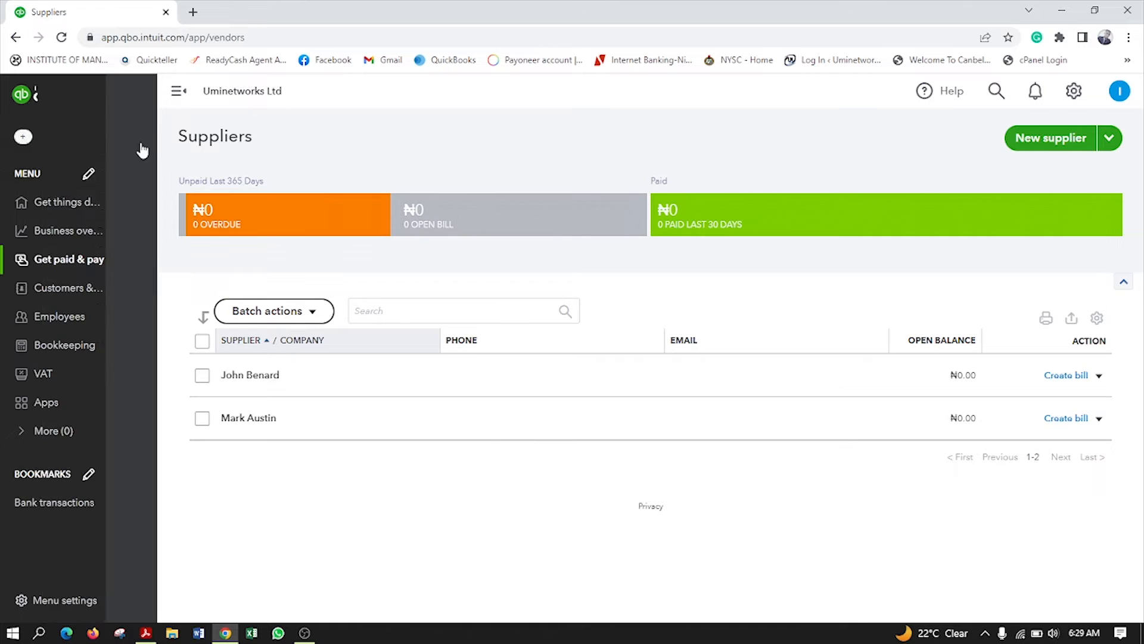
left_click(80, 211)
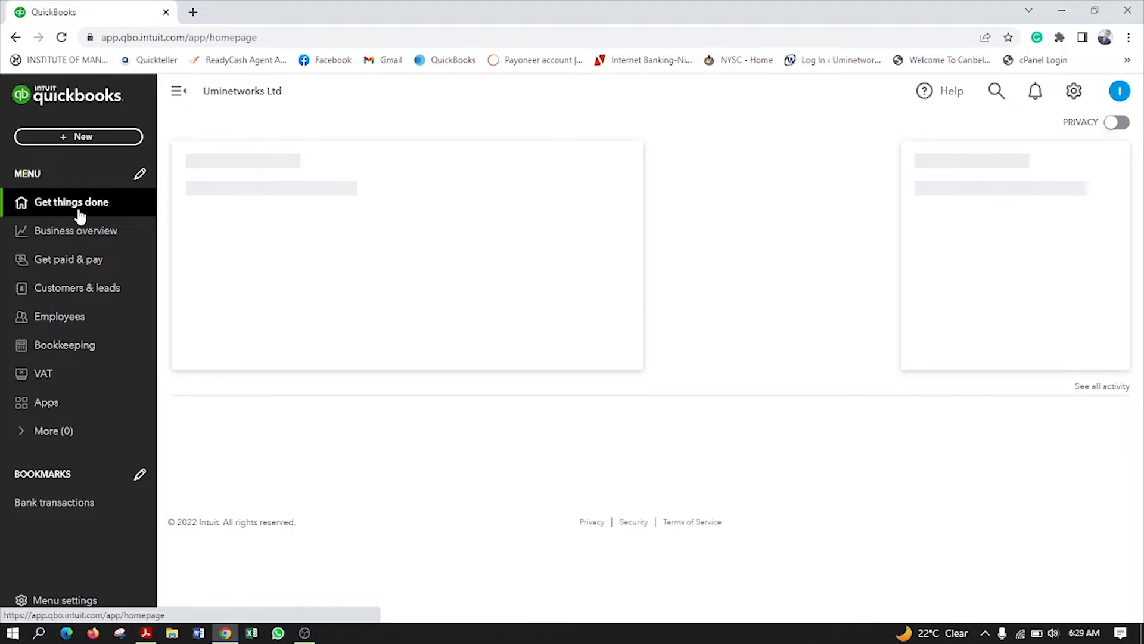
left_click(146, 633)
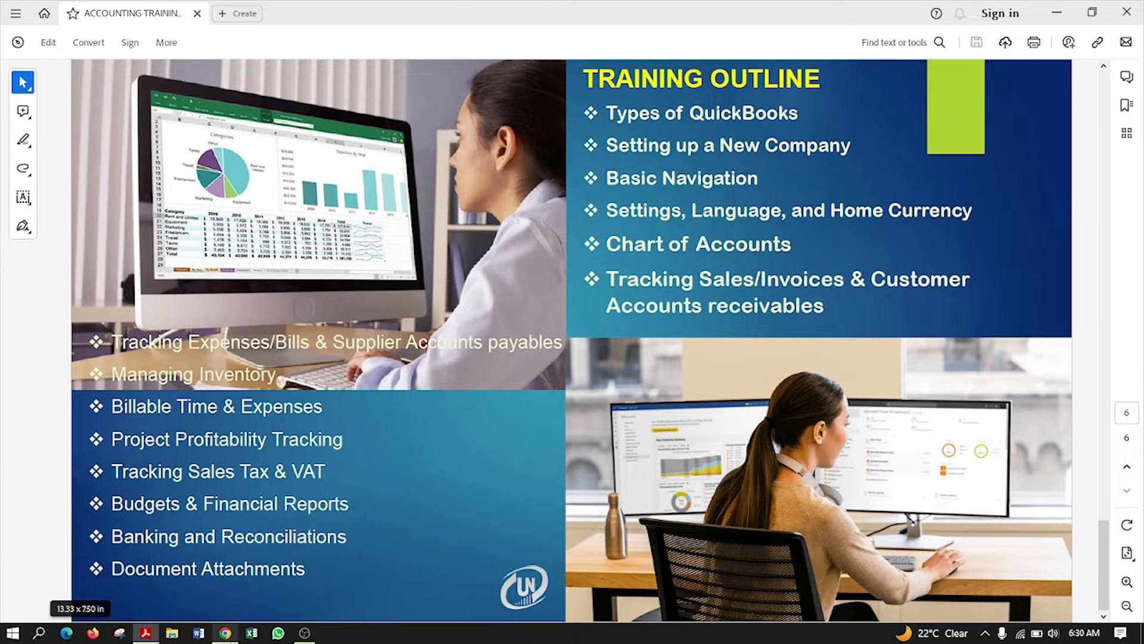
Switch from Acrobat back to QuickBooks in Chrome
left_click(225, 632)
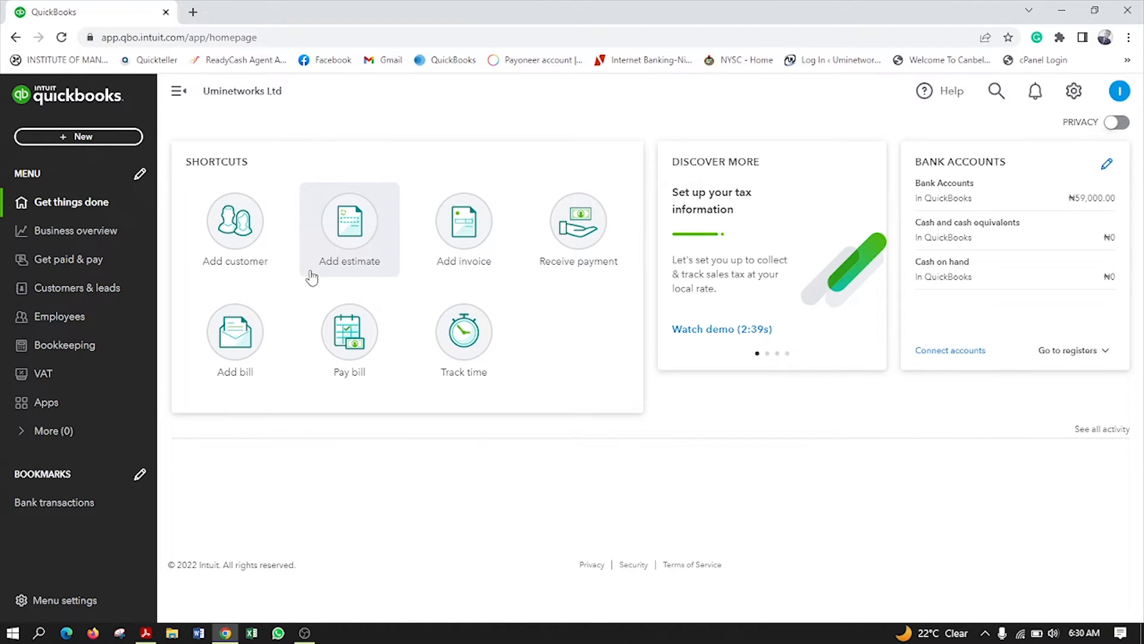
Create a new blank bill from the + New menu's Vendors section
left_click(92, 141)
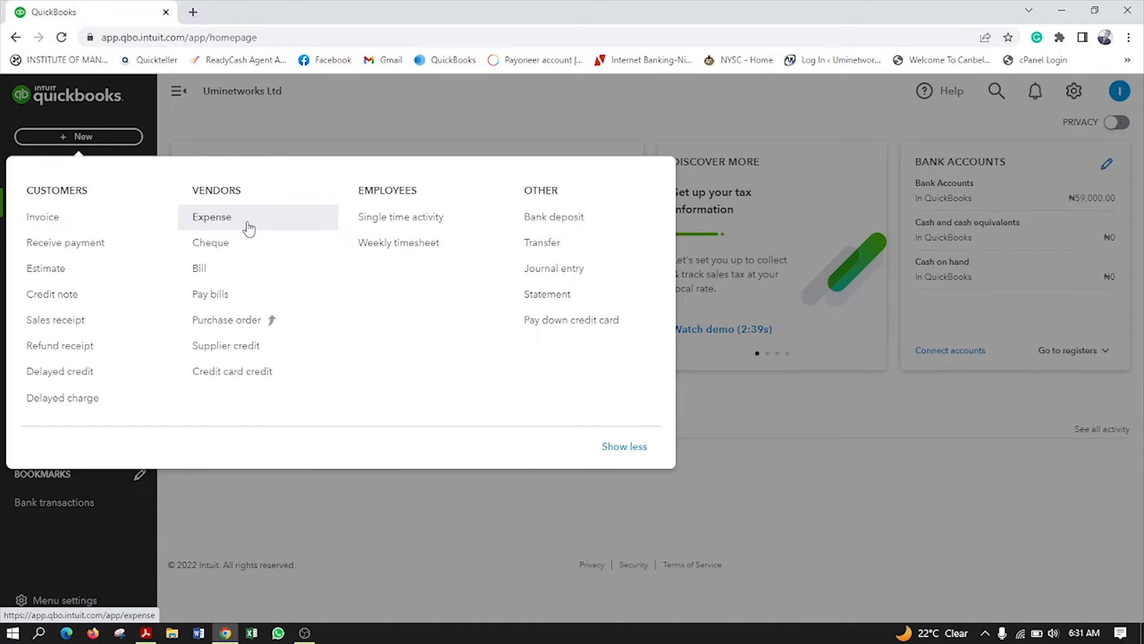
left_click(207, 273)
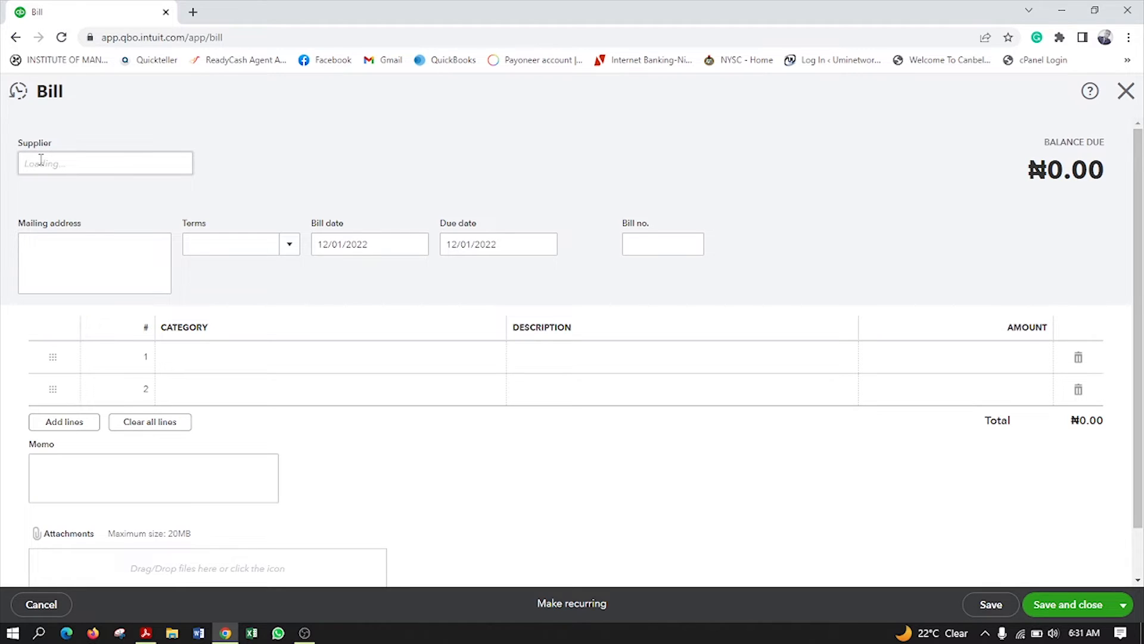
Set the bill's supplier to the second supplier
left_click(62, 164)
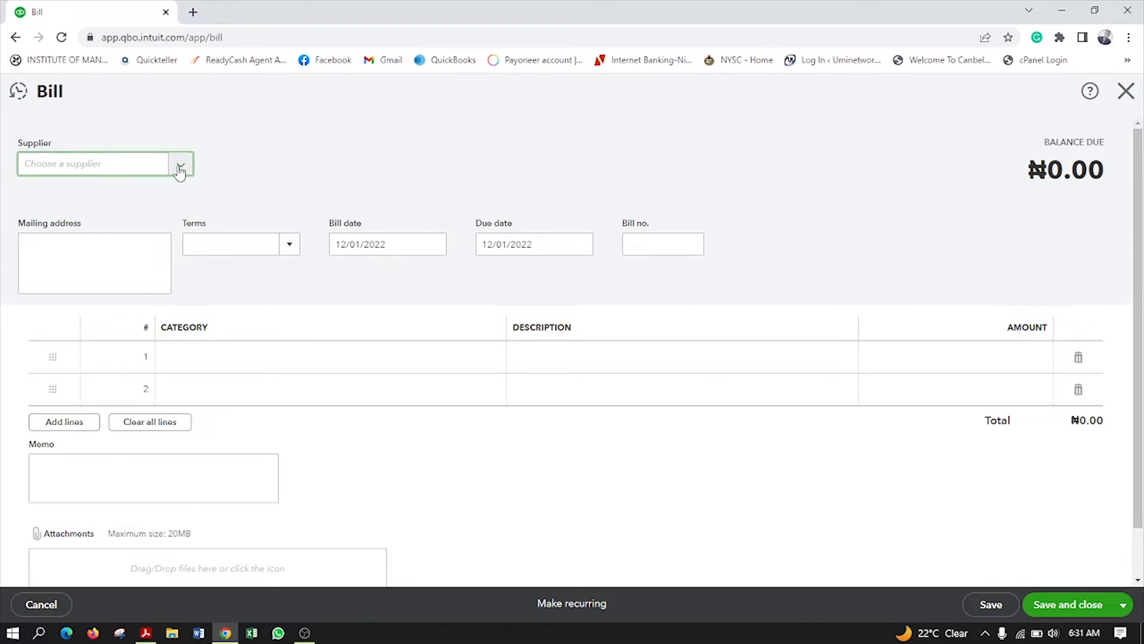
left_click(181, 168)
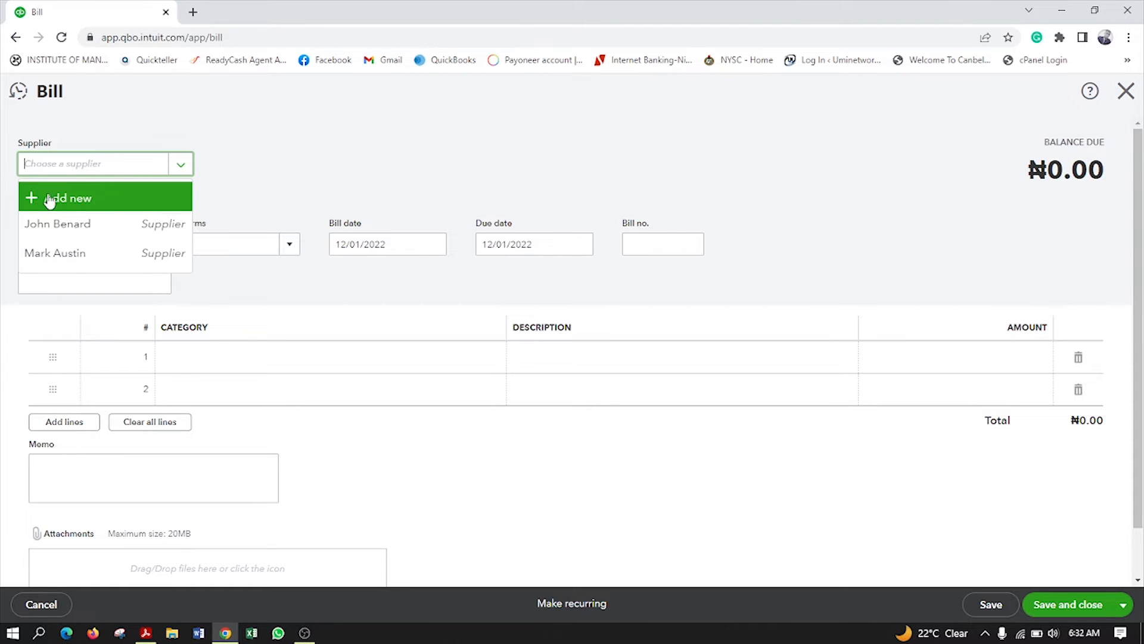
left_click(78, 230)
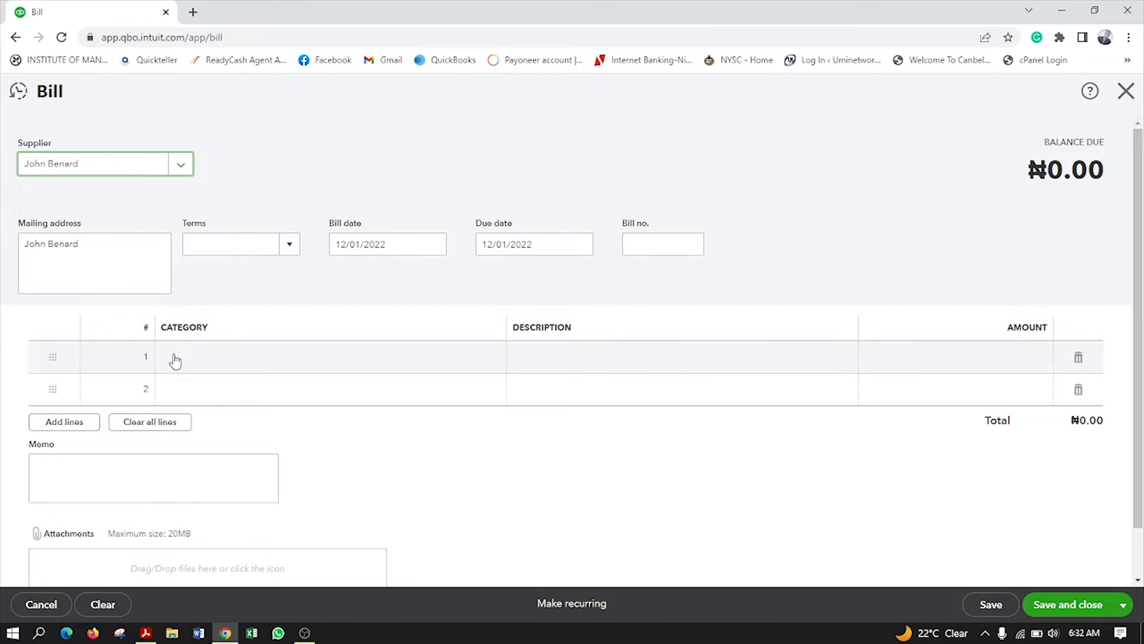
Add a Supplies line described as Computers for 1,500.00
left_click(384, 356)
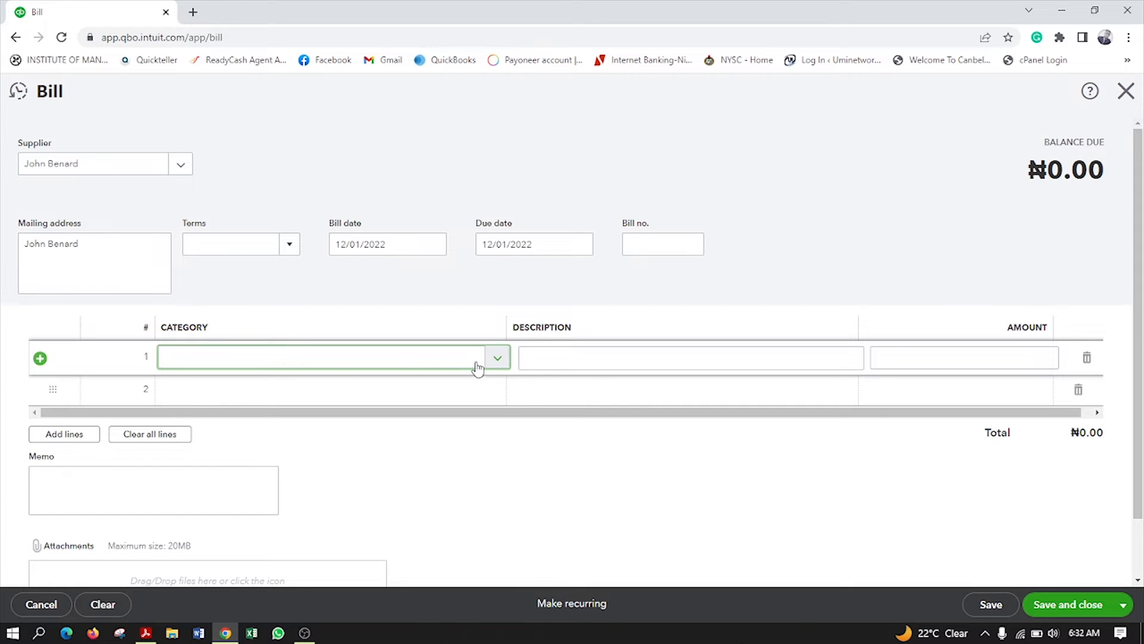
left_click(499, 357)
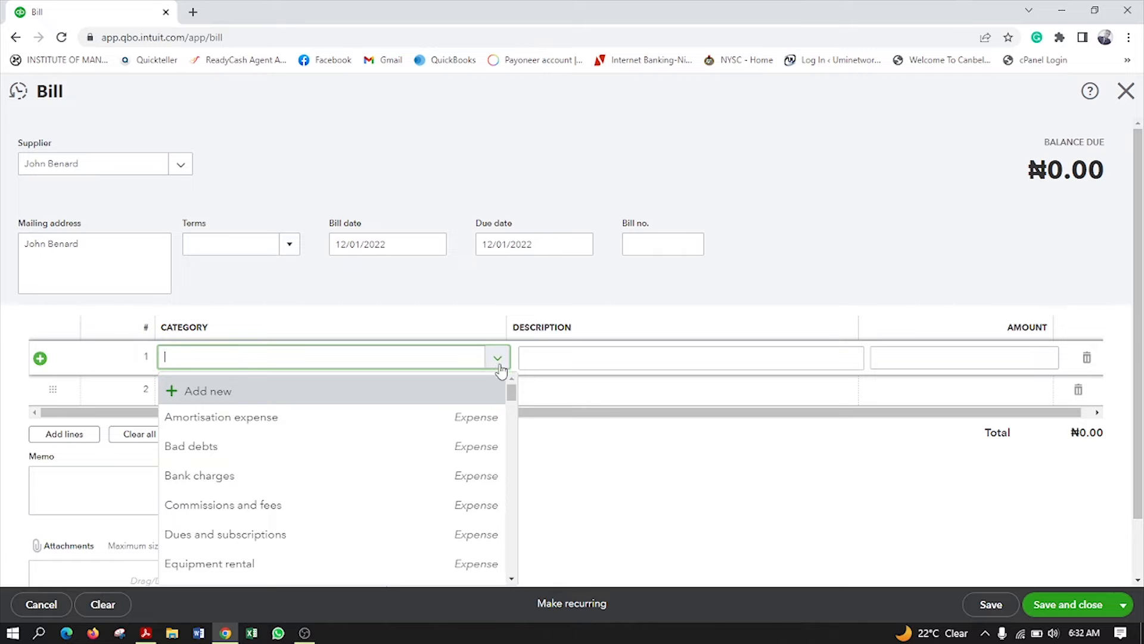
left_click_drag(511, 400, 515, 456)
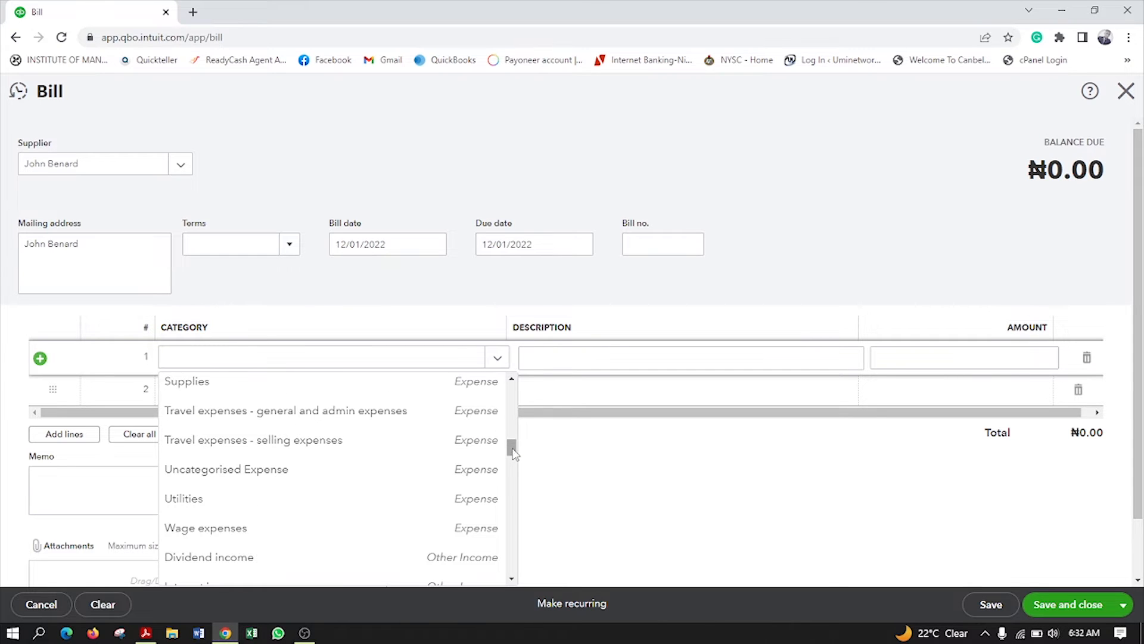
left_click(304, 390)
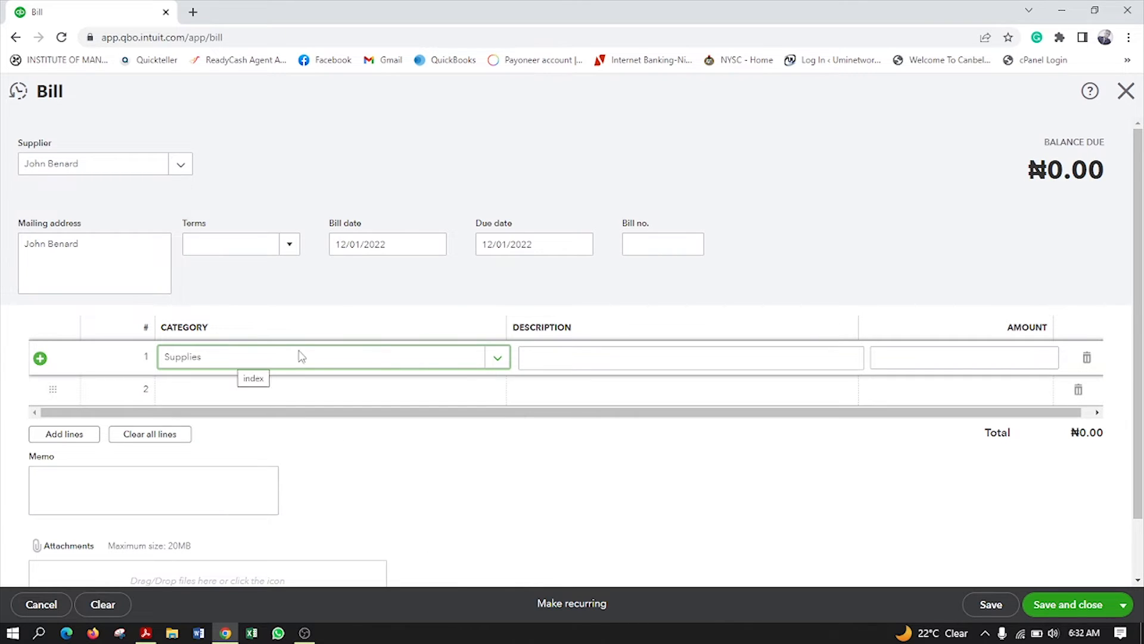
left_click(563, 358)
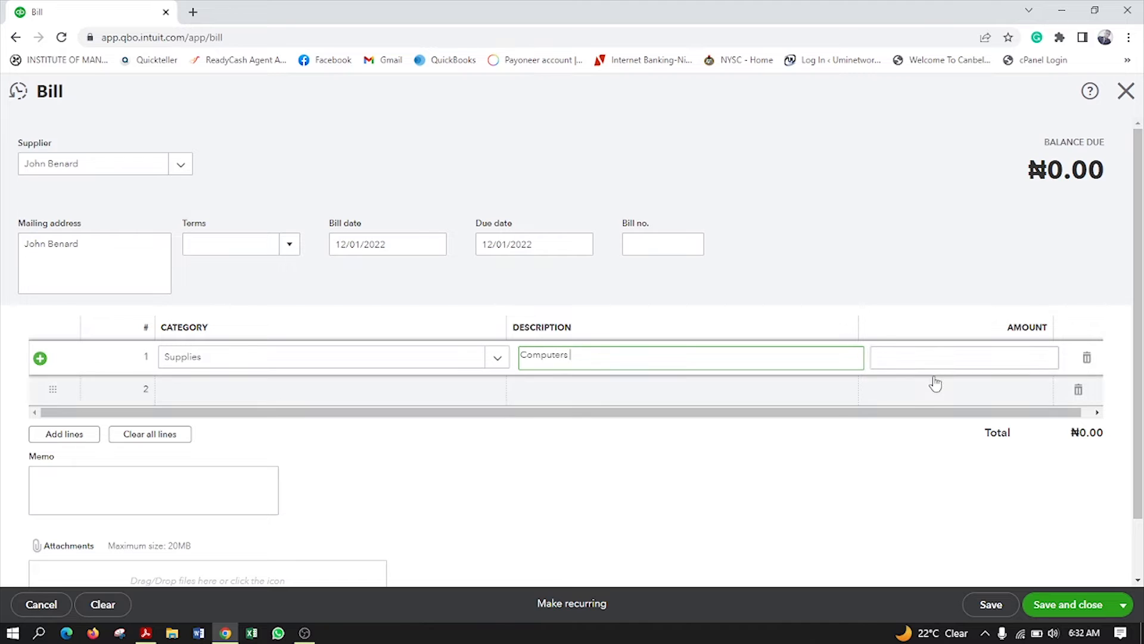
left_click(924, 356)
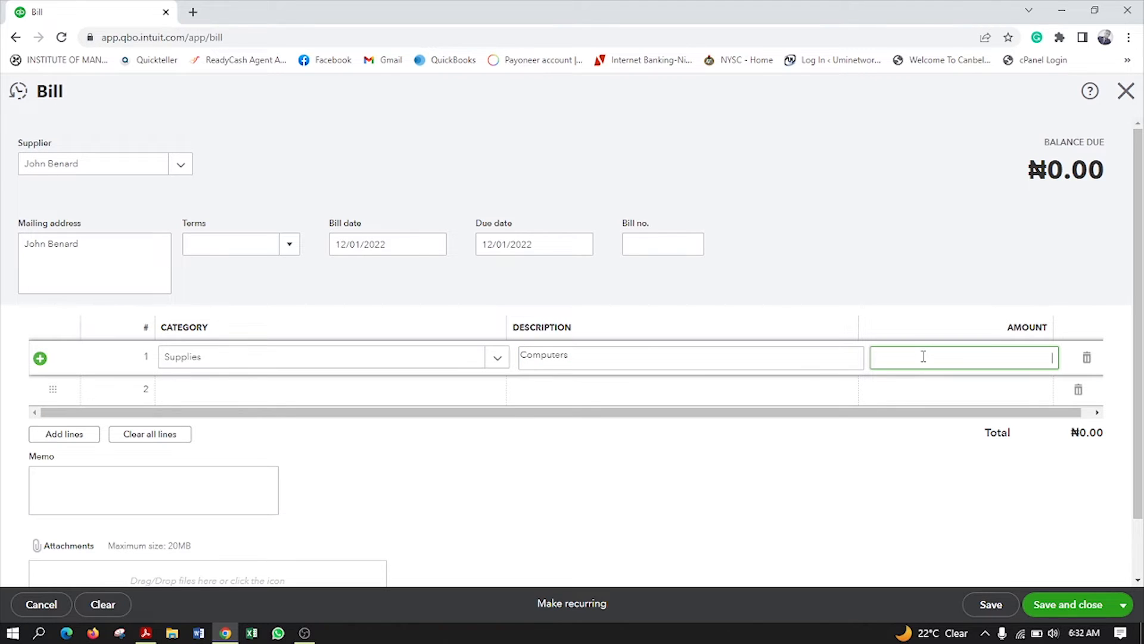
left_click(143, 357)
left_click(935, 361)
left_click(547, 468)
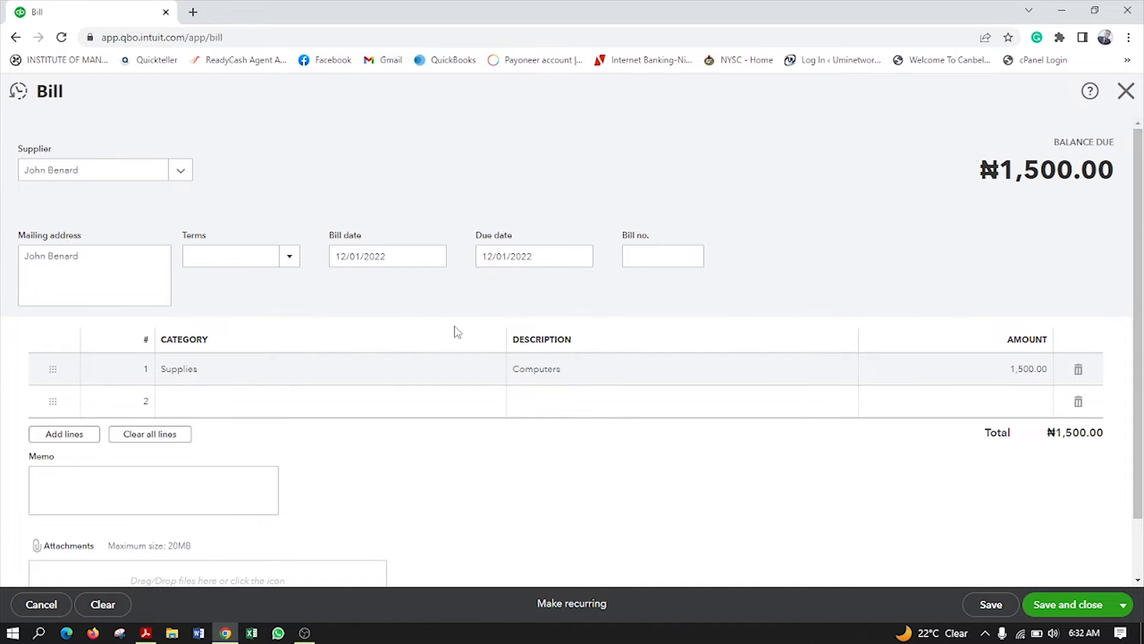
left_click(659, 255)
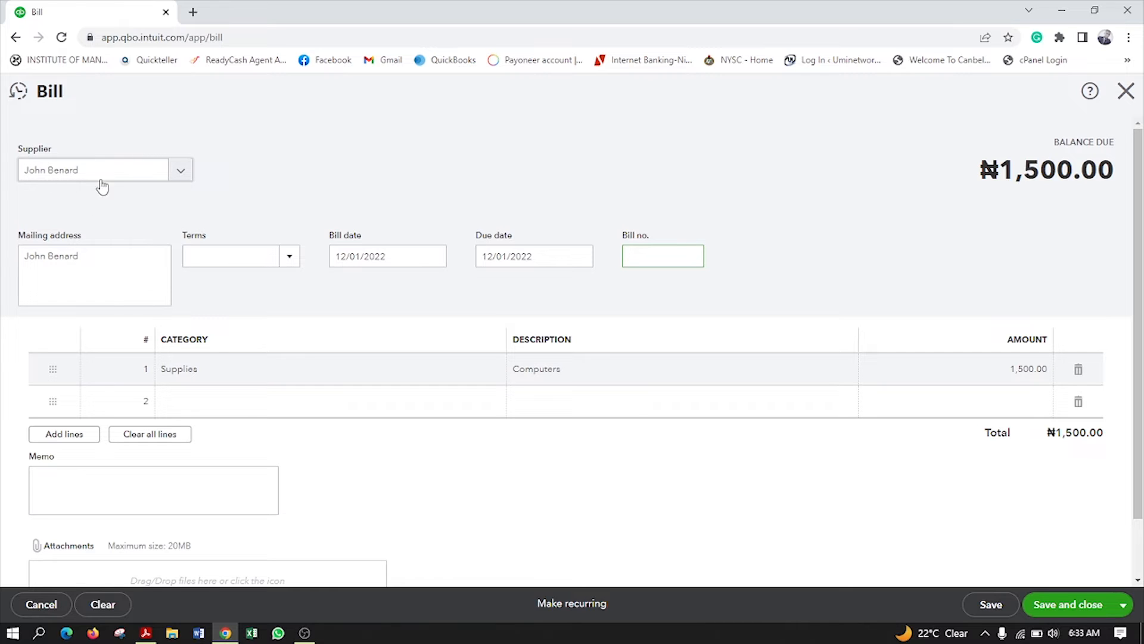
Keep the same supplier, set Net 15 terms and bill number 198
left_click(62, 176)
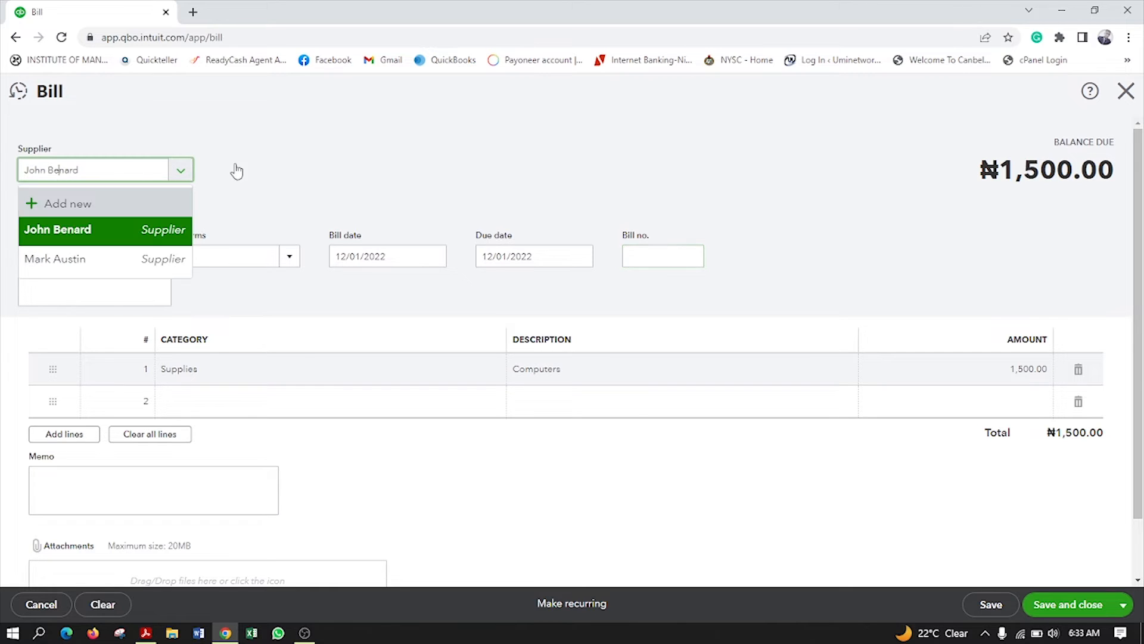
left_click(310, 171)
left_click_drag(112, 260, 2, 248)
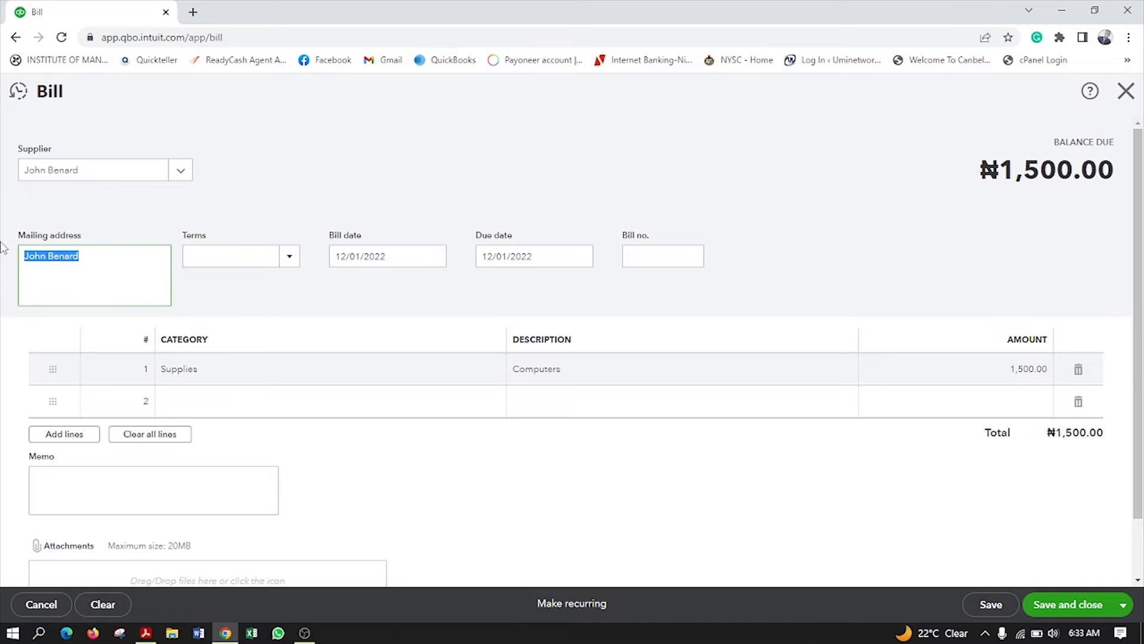
left_click(289, 256)
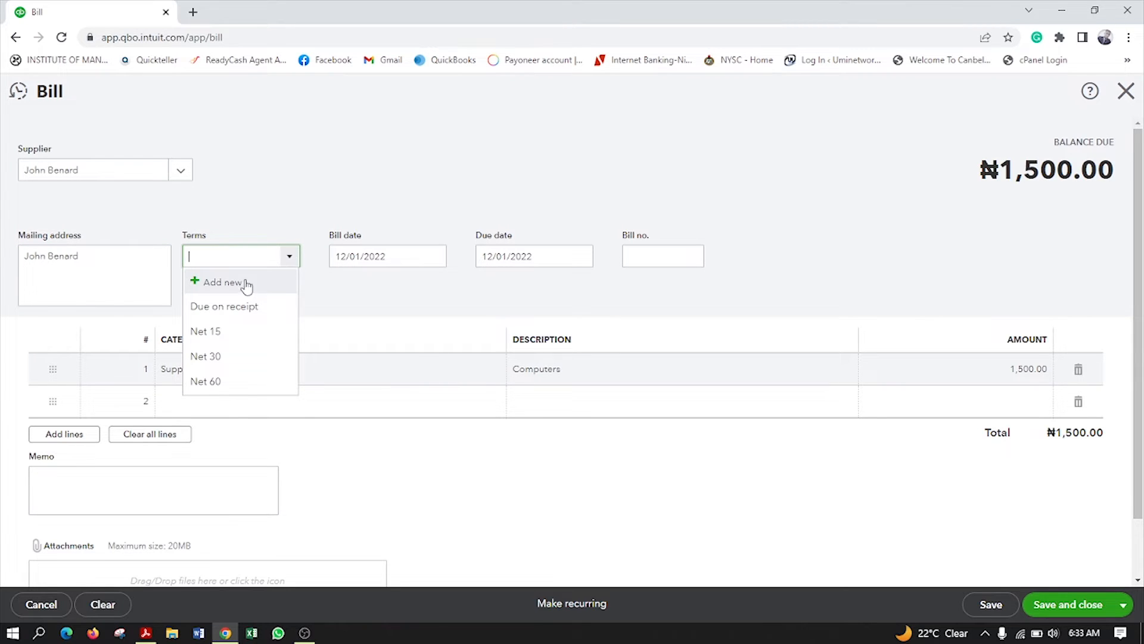
left_click(215, 332)
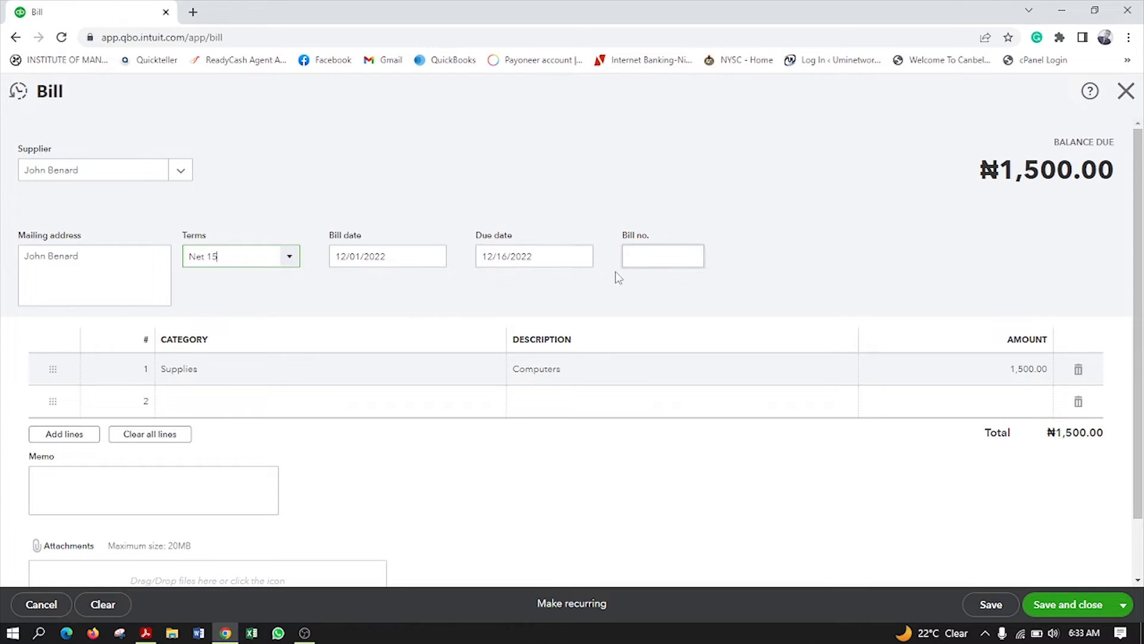
left_click(630, 255)
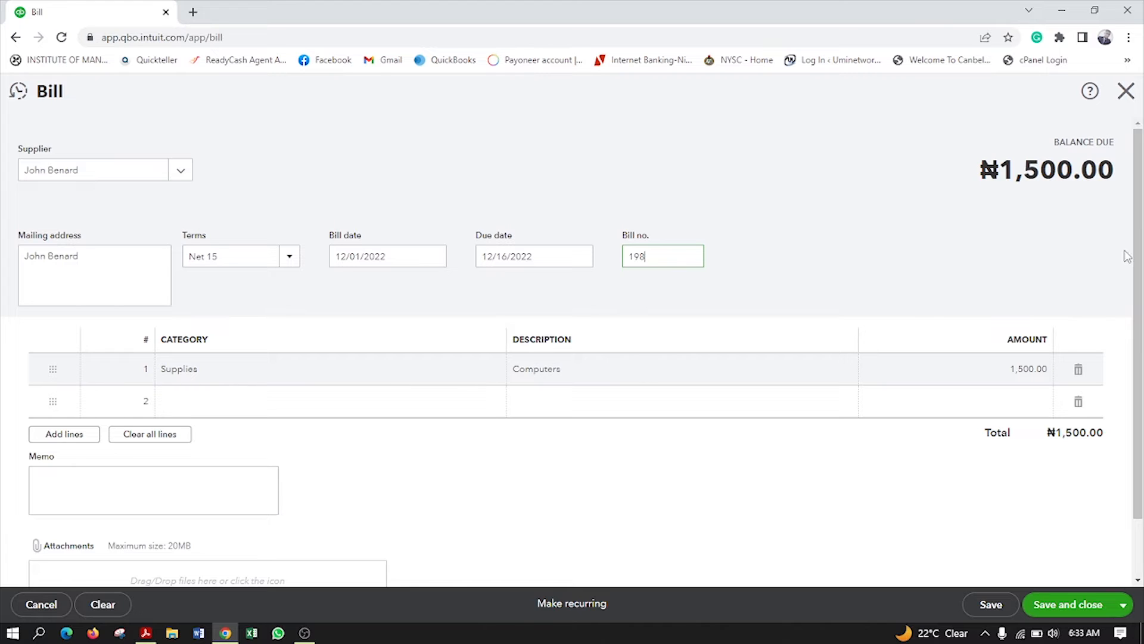
Save the bill with Save and new, leaving a fresh blank bill
scroll(381, 464, "down", 1)
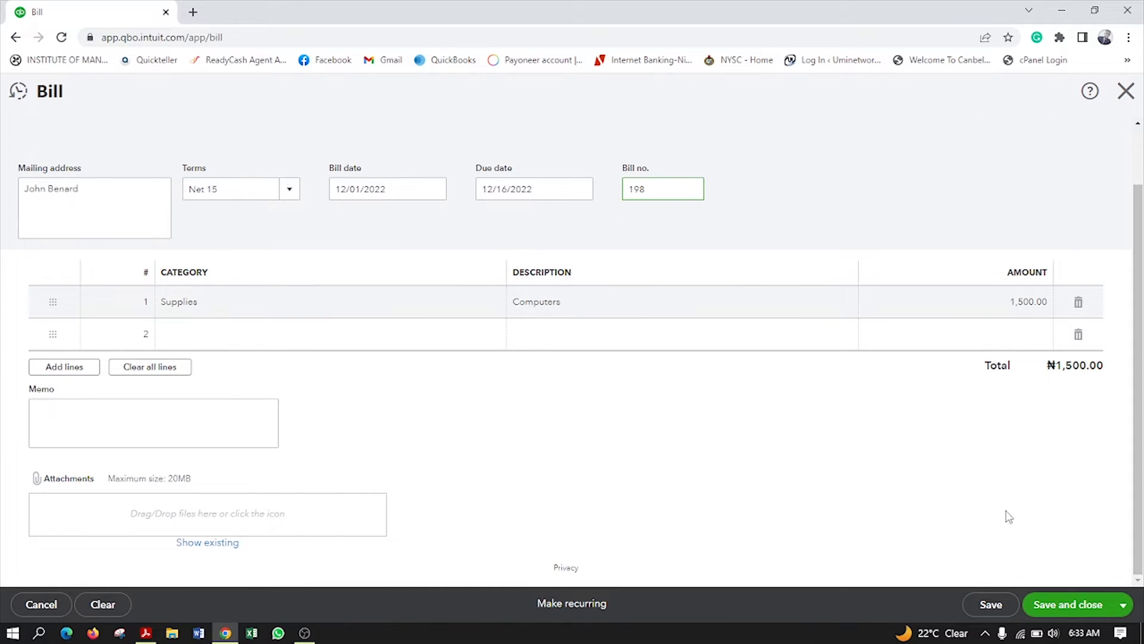
scroll(695, 475, "up", 1)
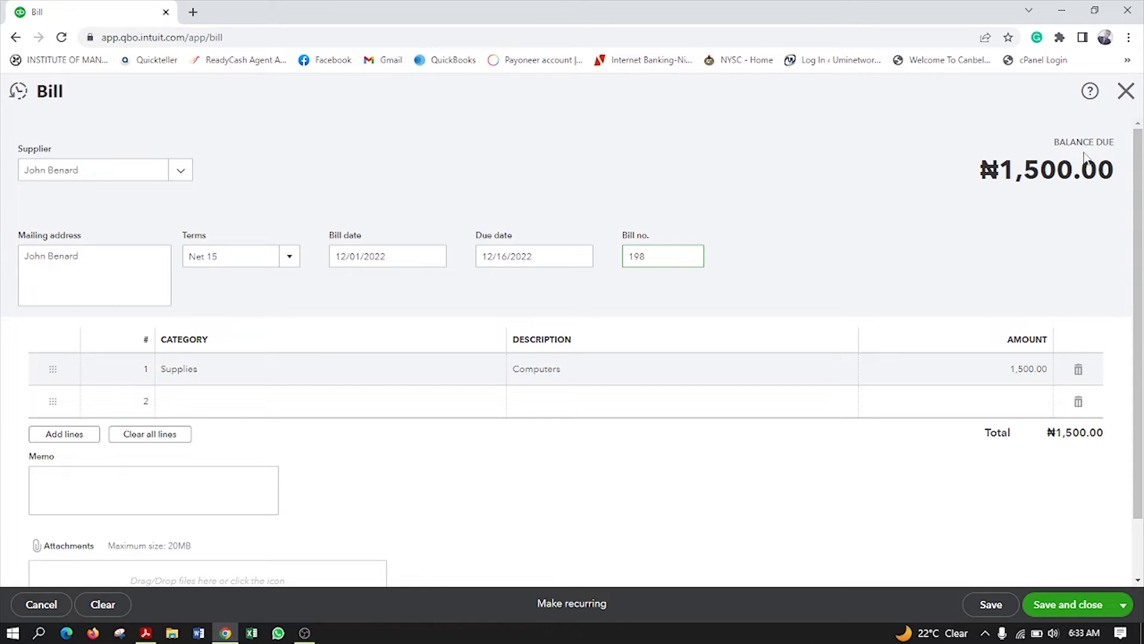
scroll(948, 399, "down", 1)
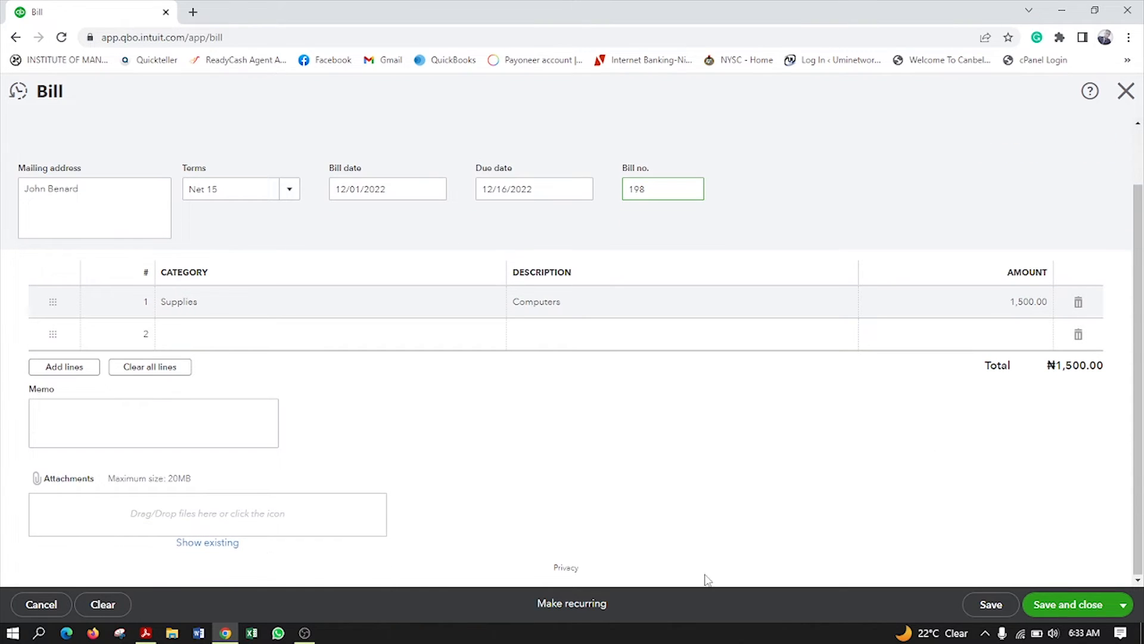
left_click(1126, 607)
left_click(1085, 581)
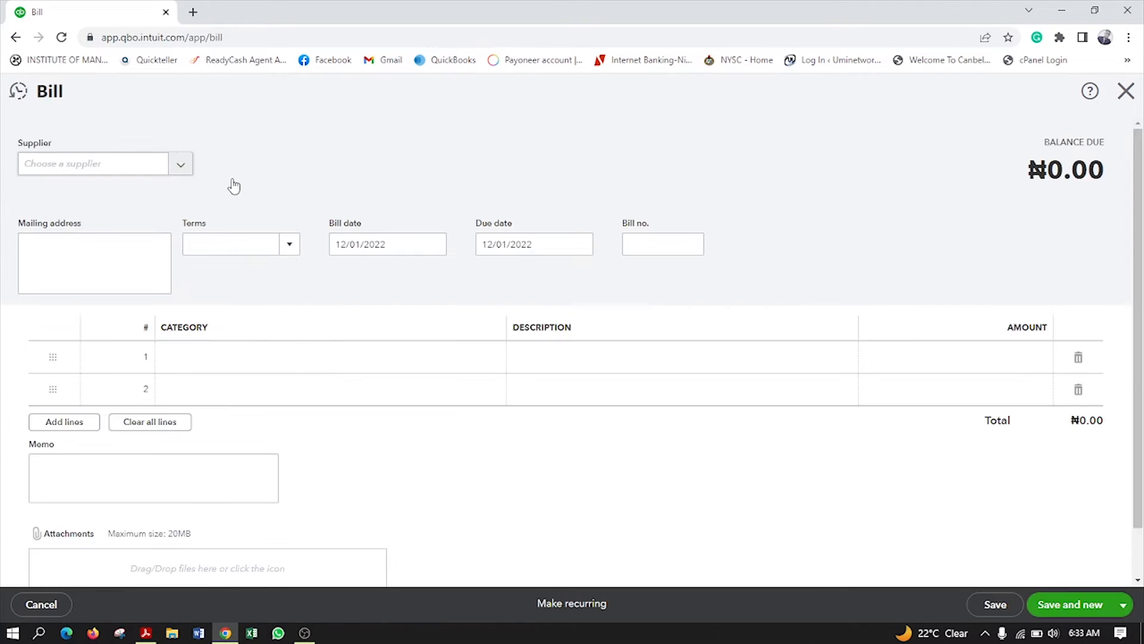
Add a new supplier from the bill's Supplier dropdown and save it
left_click(178, 167)
left_click(72, 200)
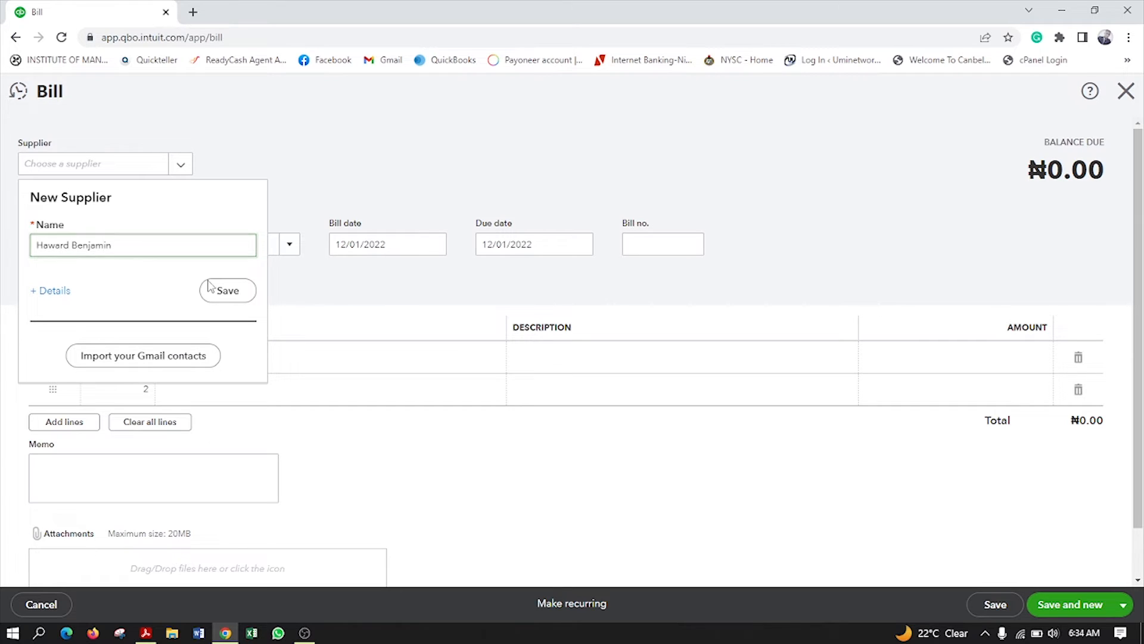
left_click(233, 291)
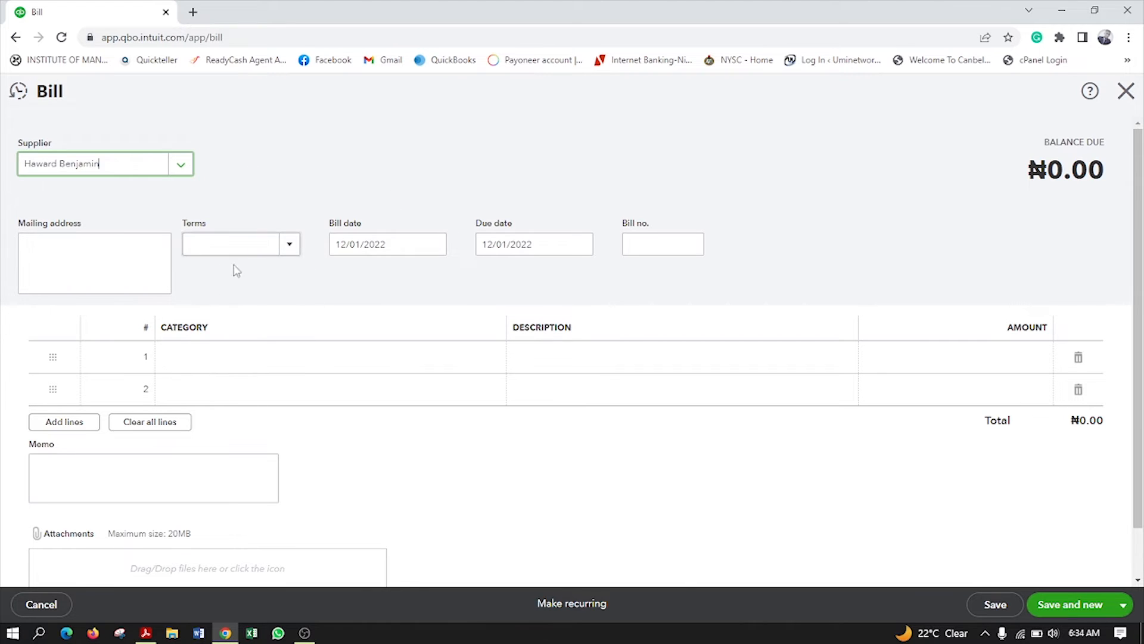
Set the first bill line's category to Supplies
left_click(296, 360)
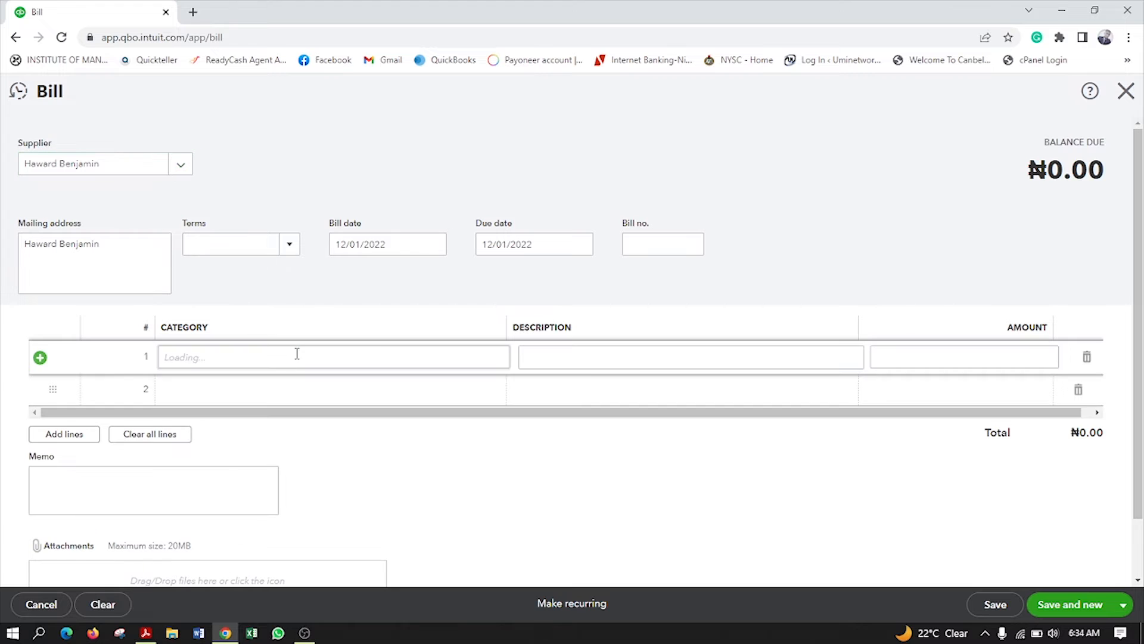
left_click(495, 361)
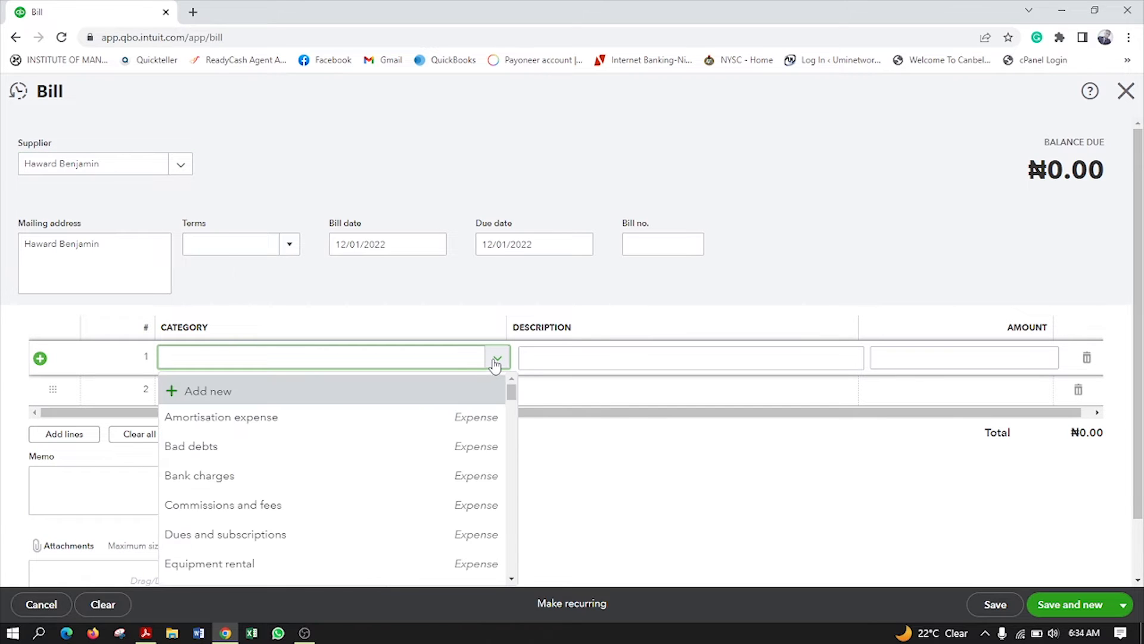
scroll(262, 522, "down", 1)
scroll(265, 518, "down", 2)
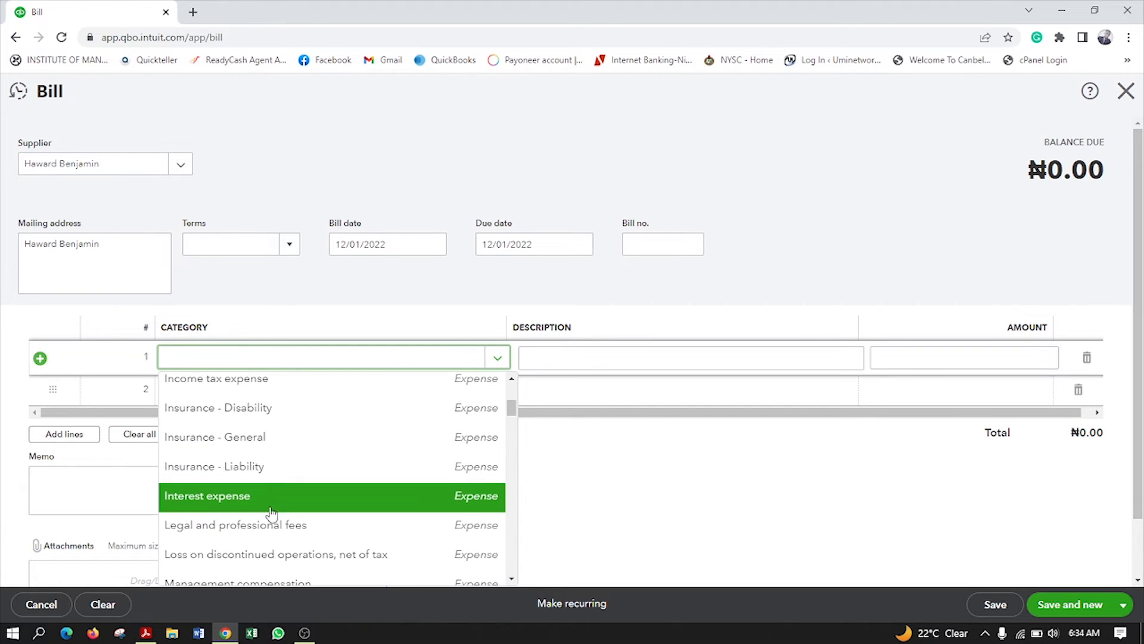
scroll(283, 497, "up", 2)
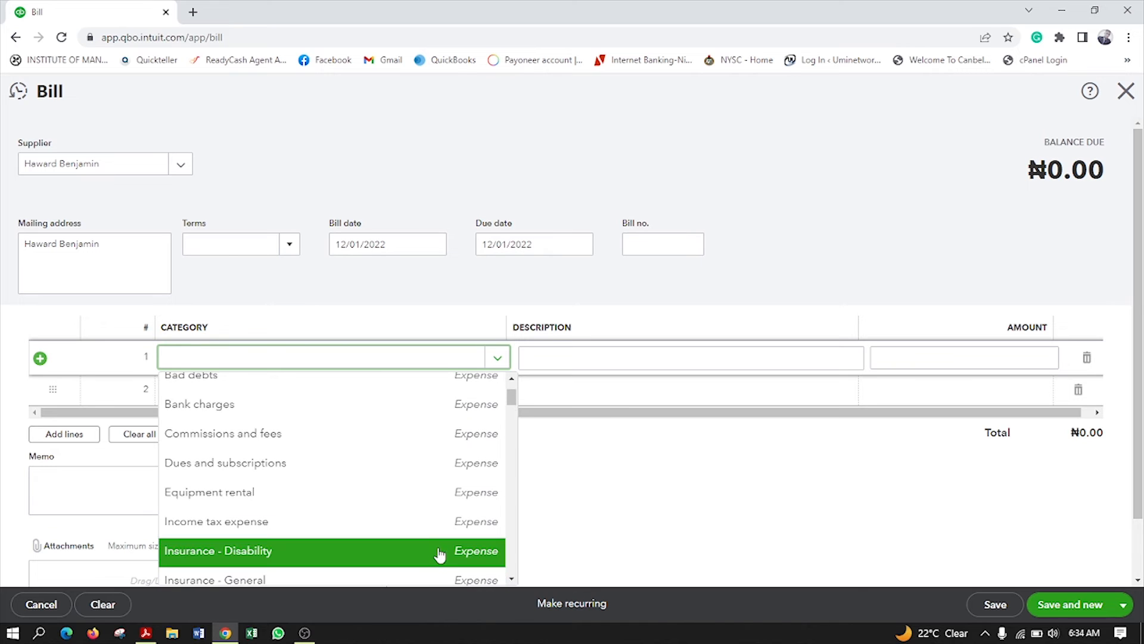
scroll(424, 529, "down", 6)
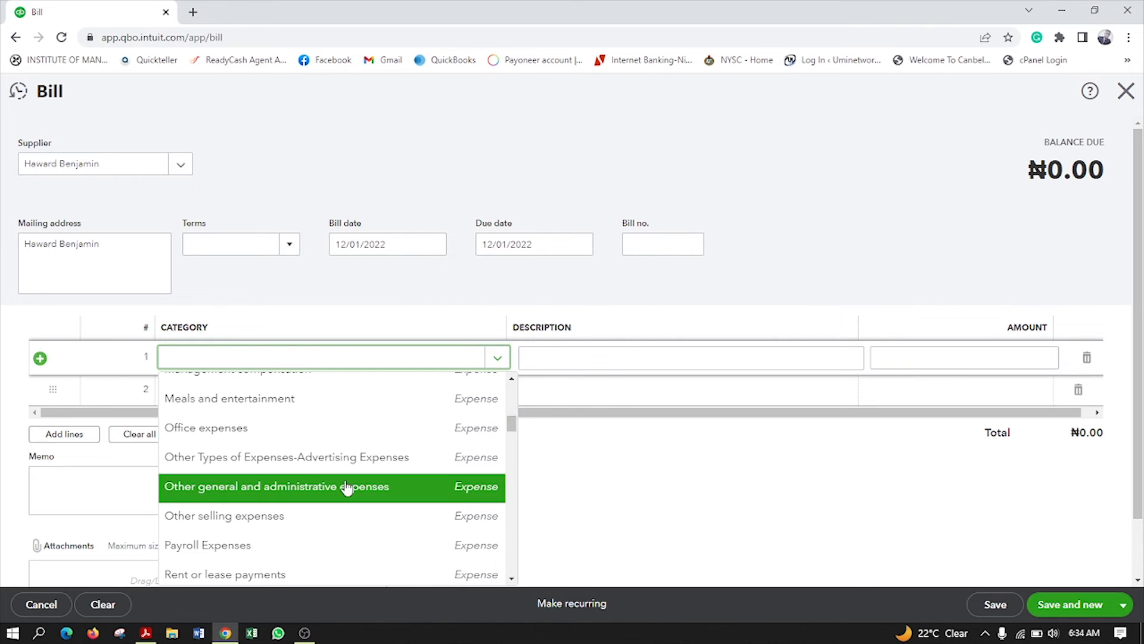
scroll(312, 453, "down", 2)
scroll(322, 501, "down", 3)
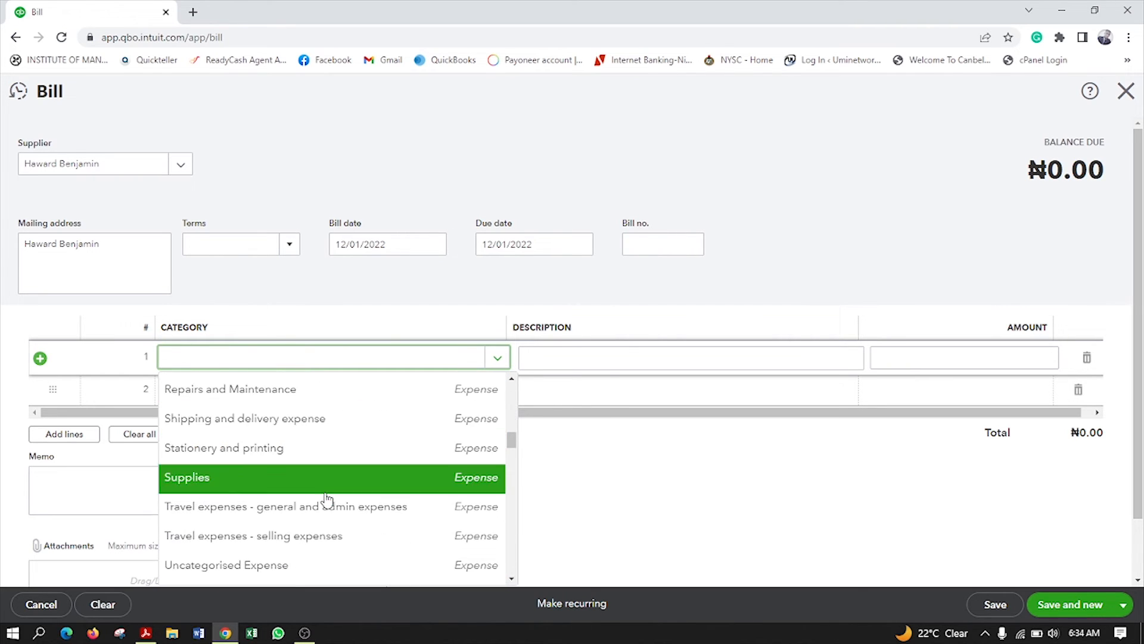
left_click(309, 478)
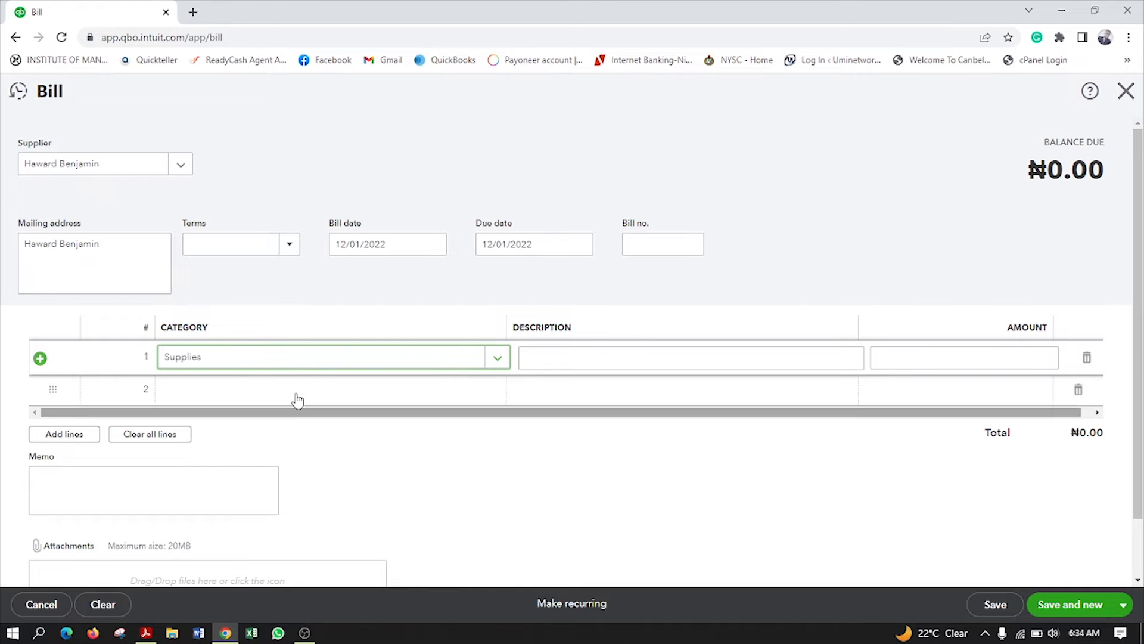
Describe the line as Office Stationaries for 50,000.00 and switch saving to Save and close
left_click(560, 358)
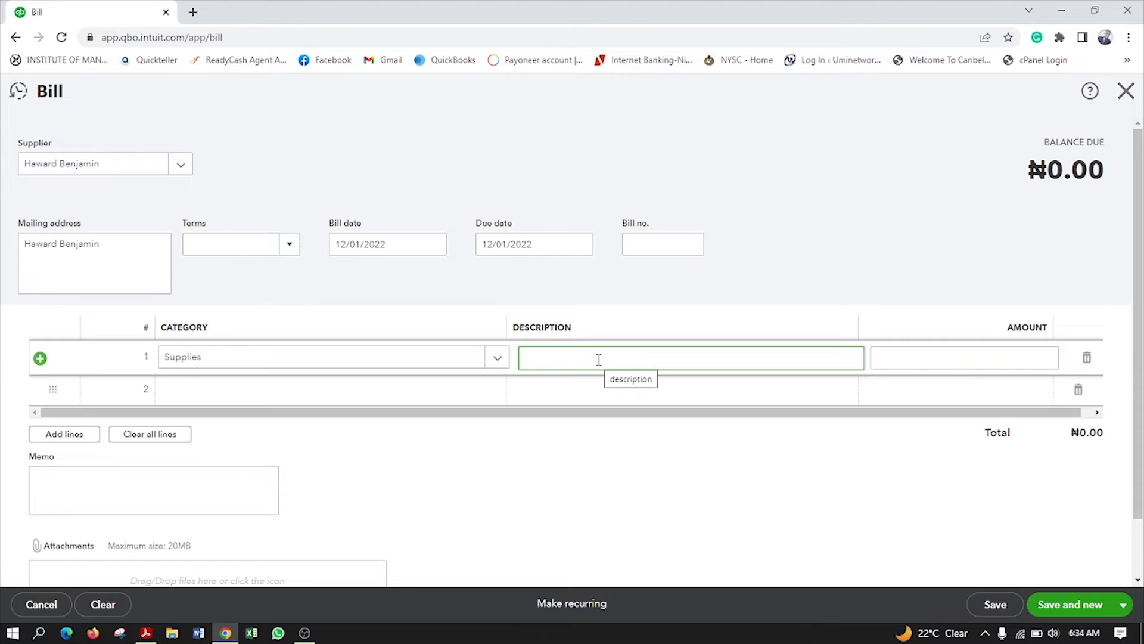
type("Office Stationaries")
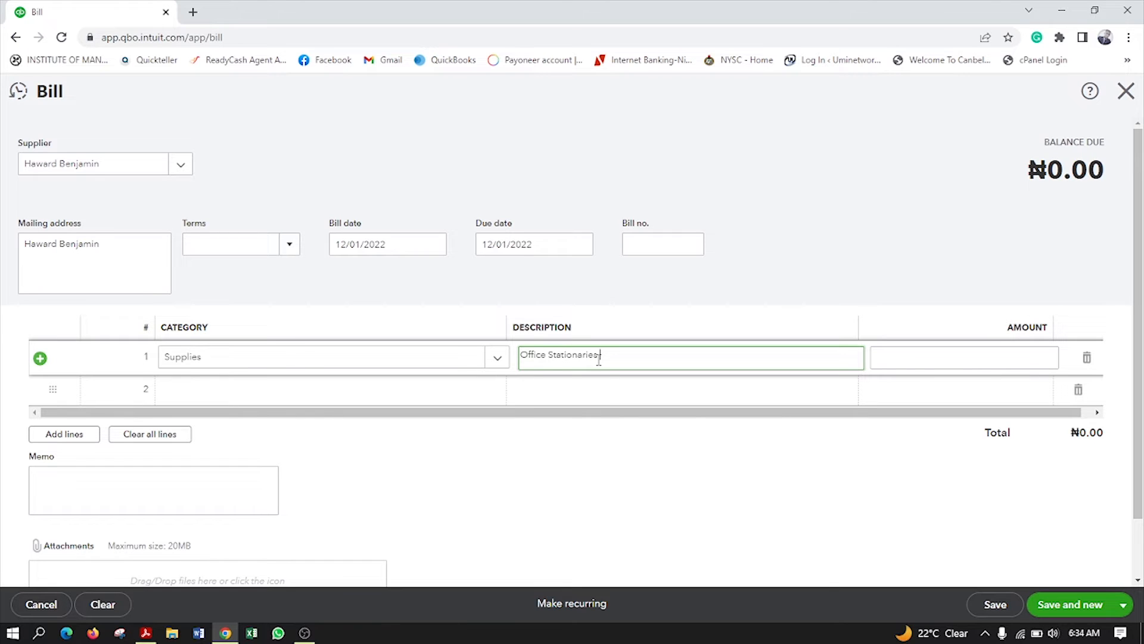
left_click(946, 358)
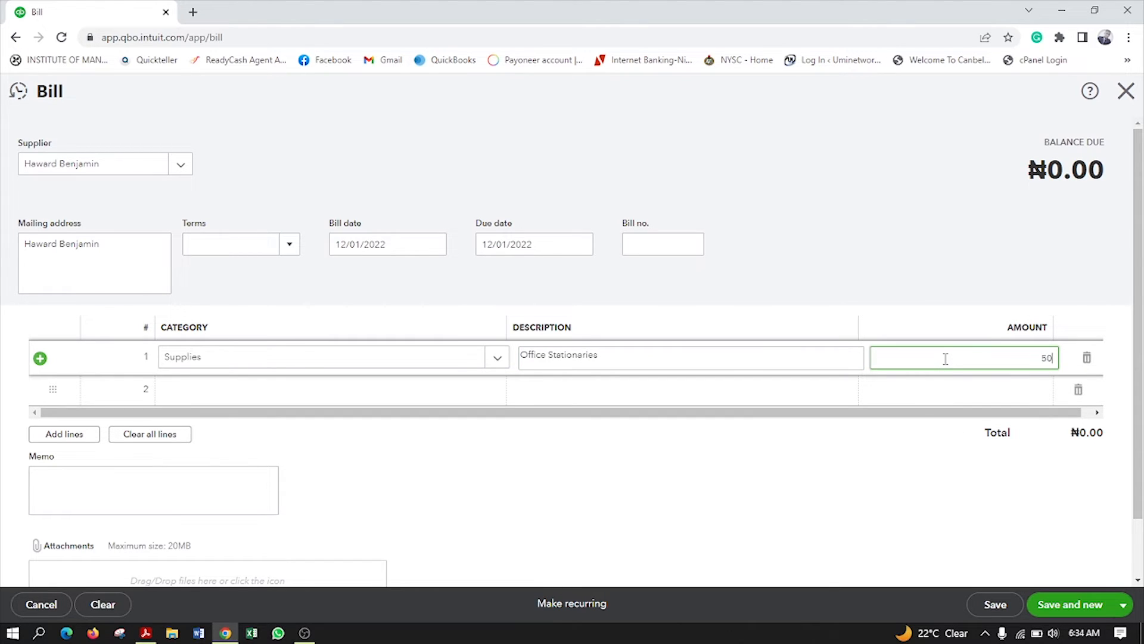
type("50000")
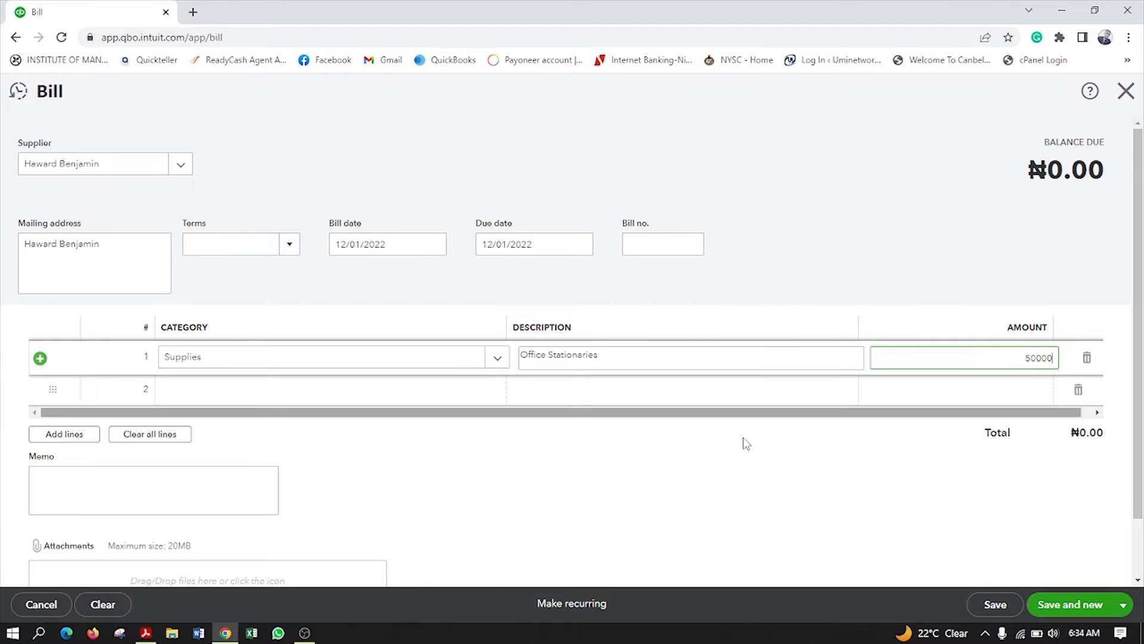
left_click(748, 459)
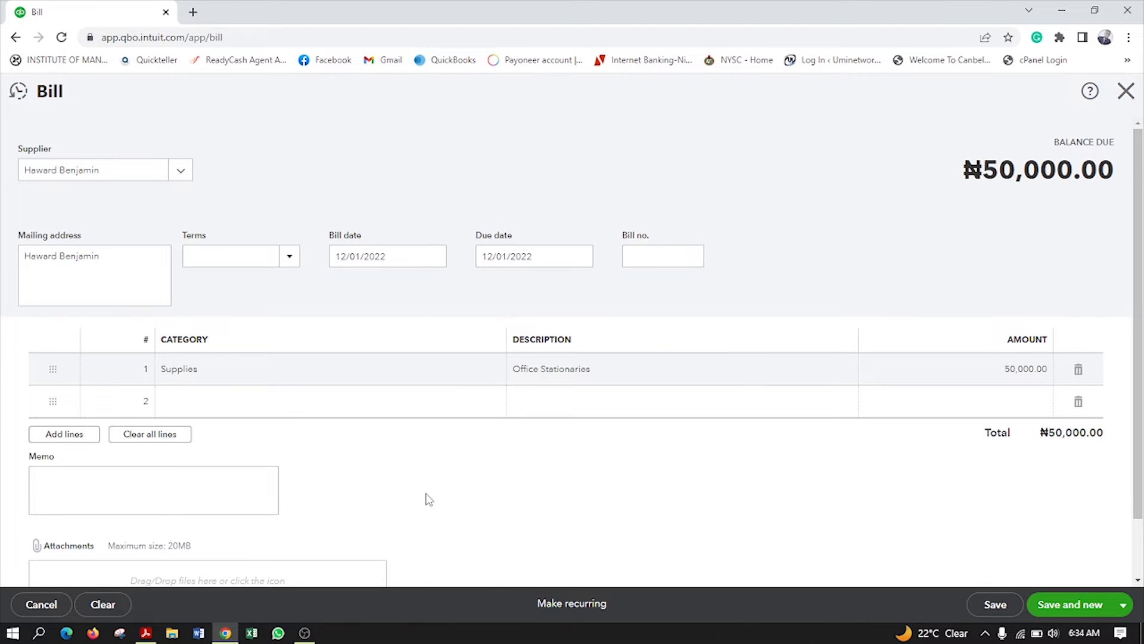
scroll(427, 499, "down", 1)
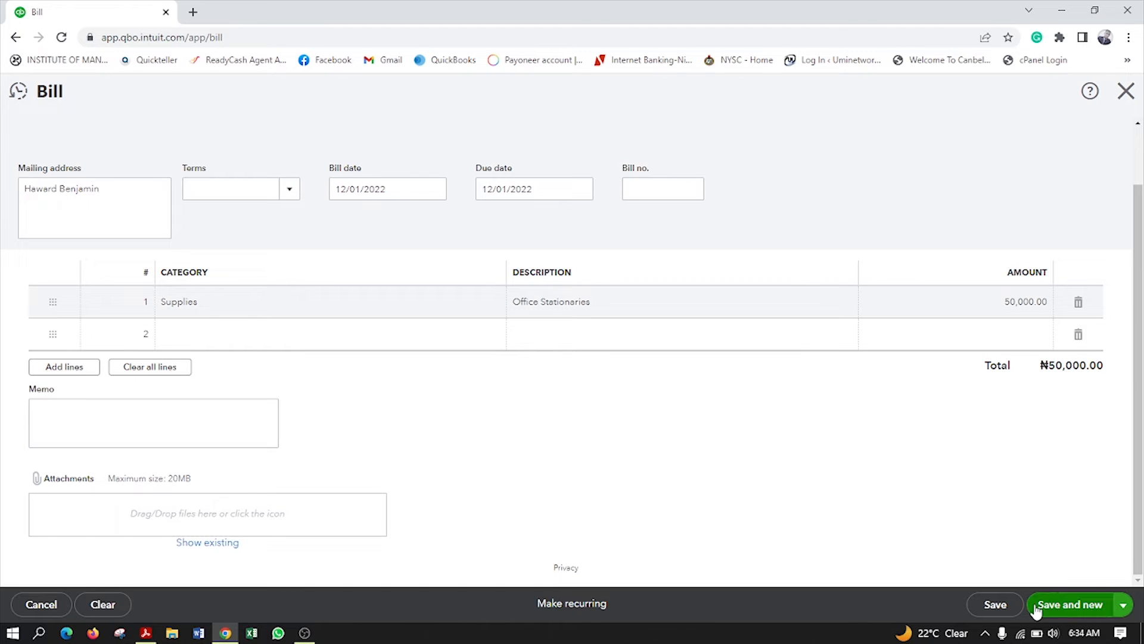
left_click(1119, 605)
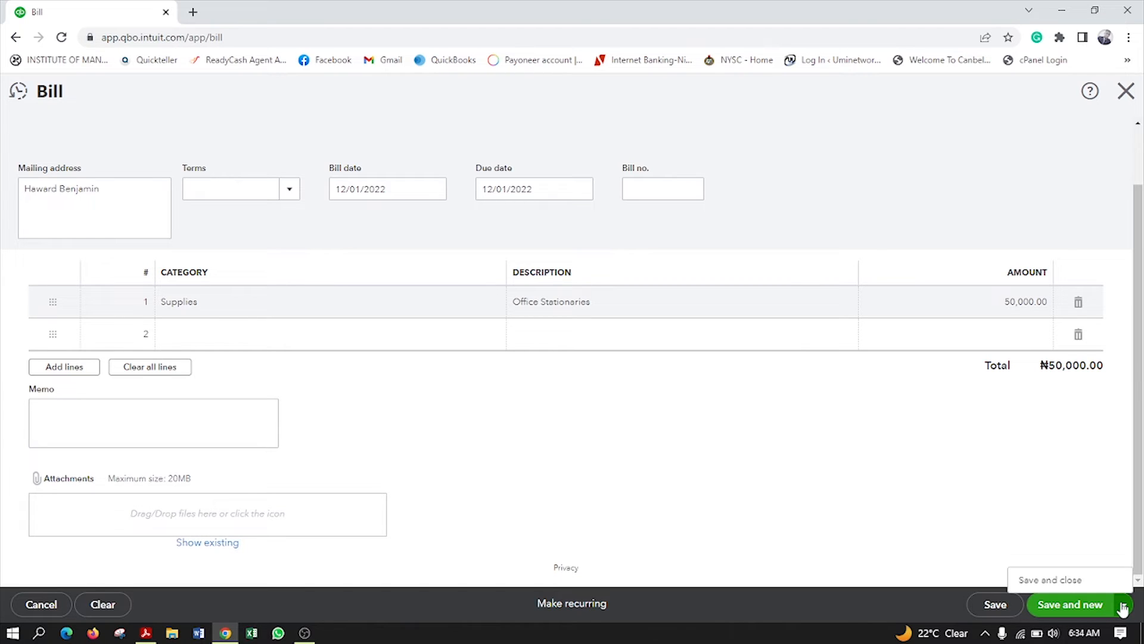
left_click(1055, 581)
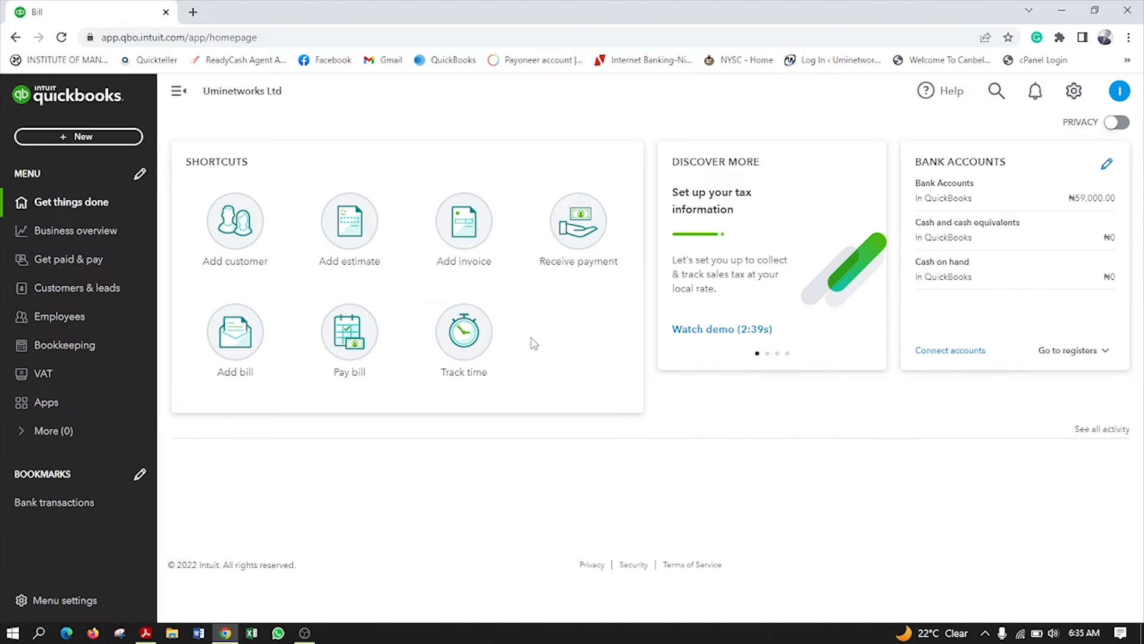
left_click(66, 238)
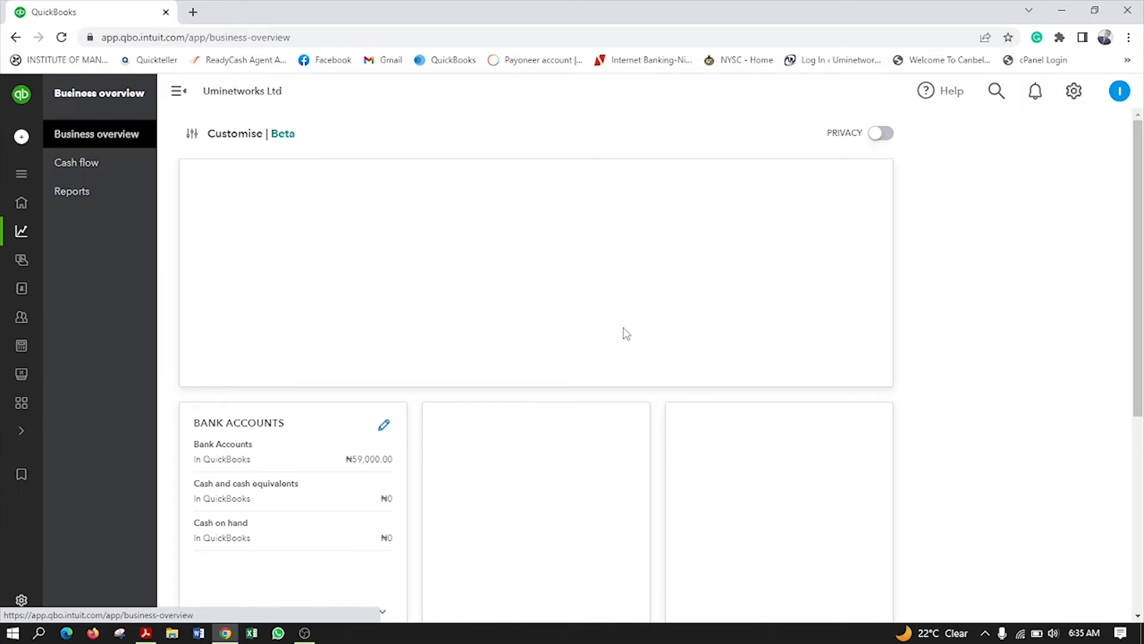
scroll(623, 331, "down", 1)
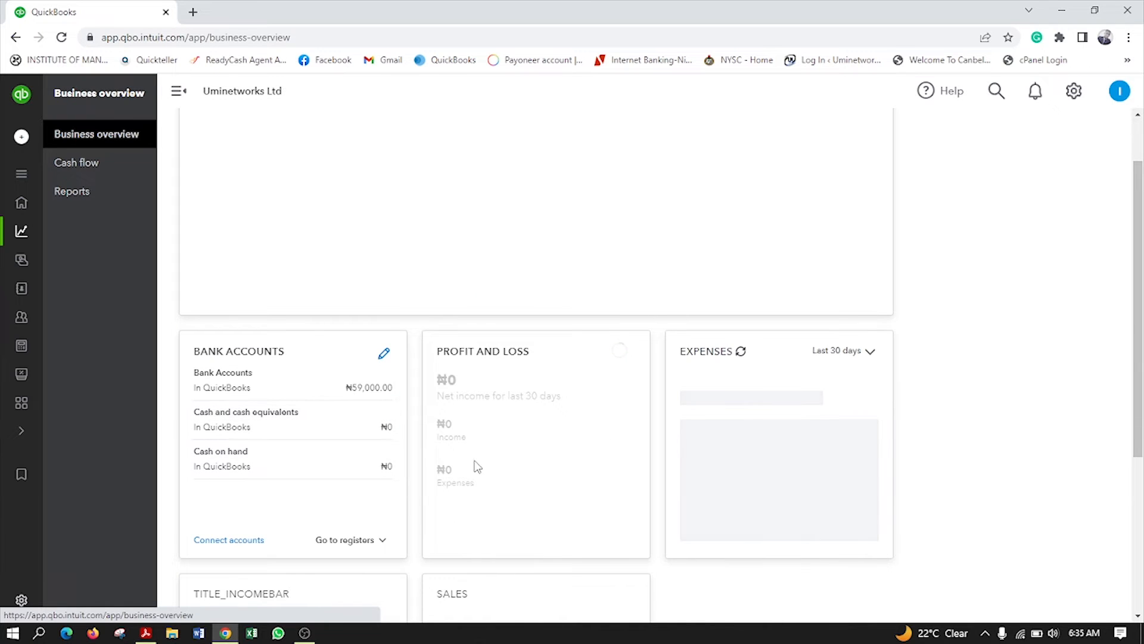
scroll(687, 467, "down", 3)
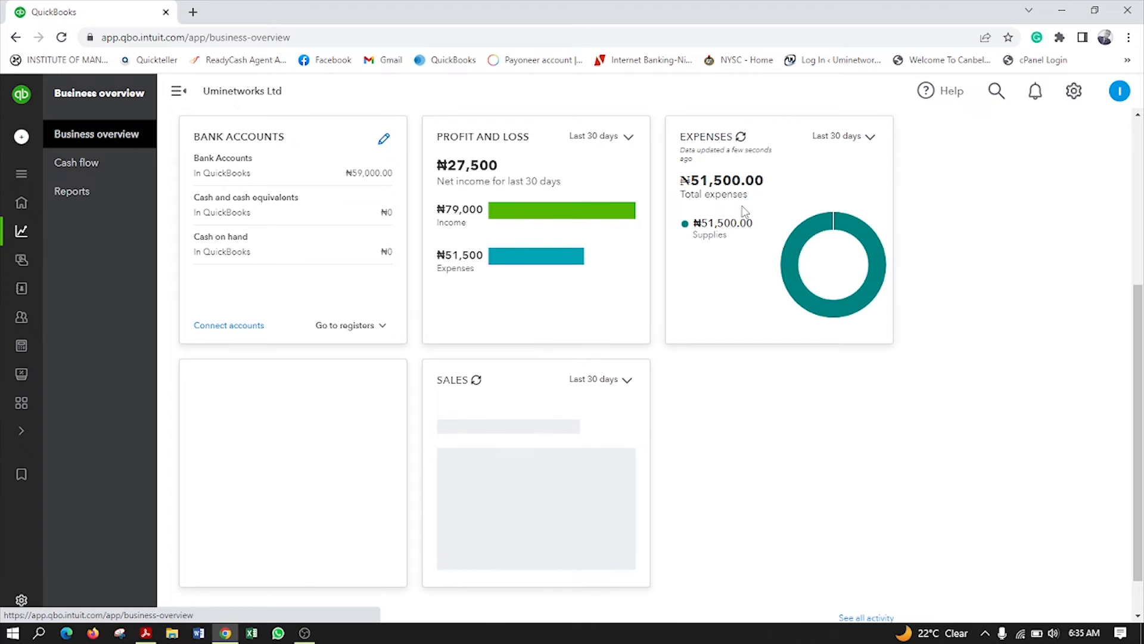
scroll(453, 271, "up", 2)
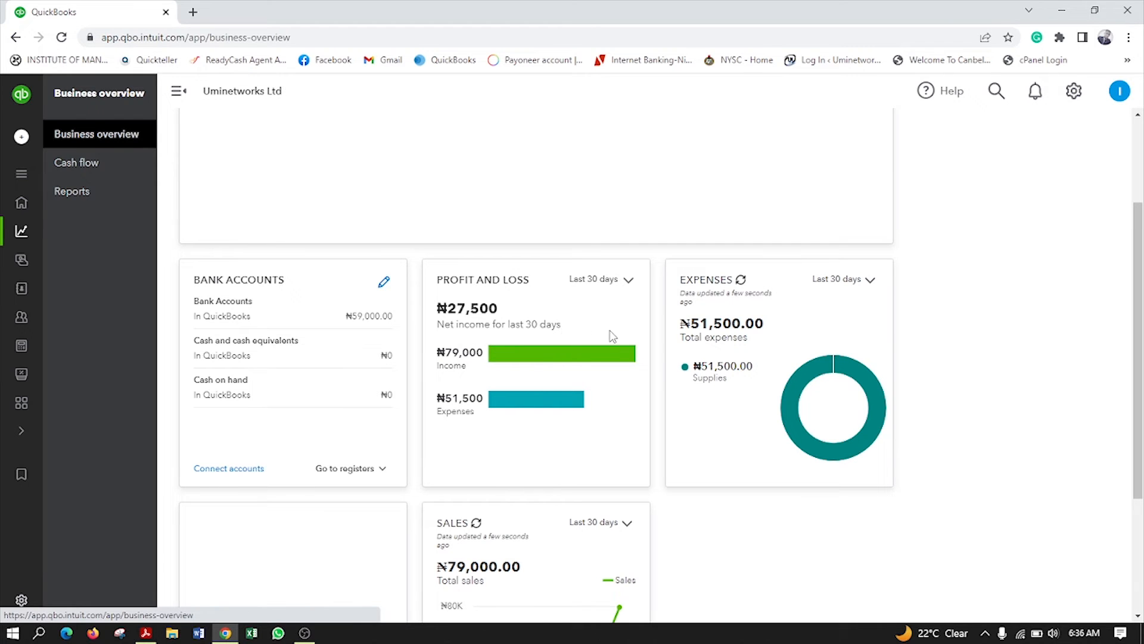
scroll(726, 297, "up", 2)
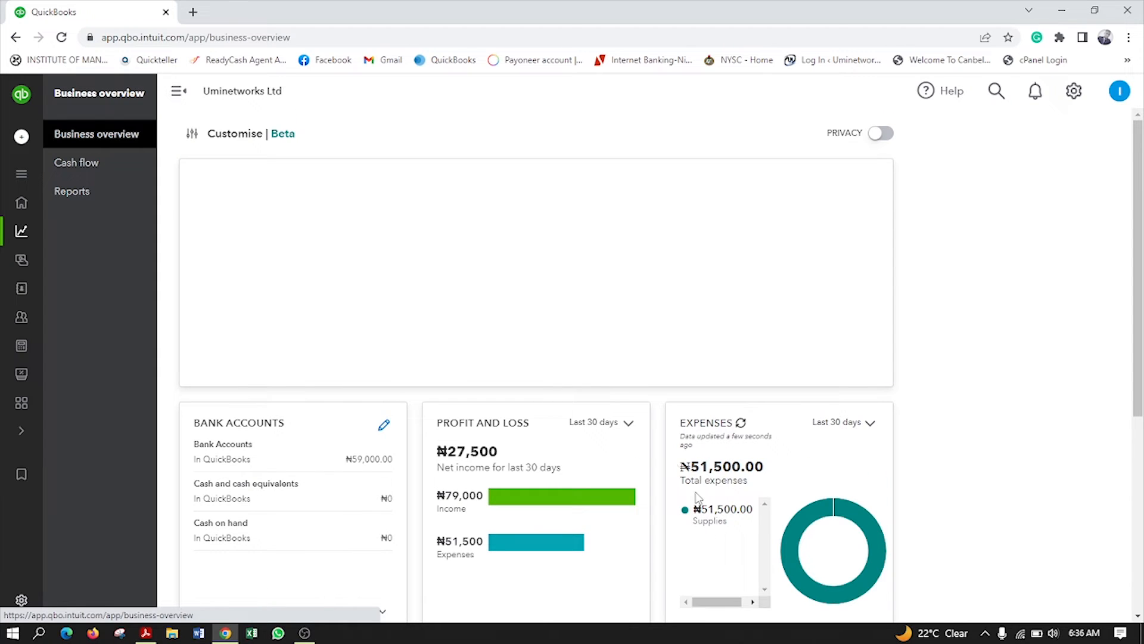
mouse_move(24, 262)
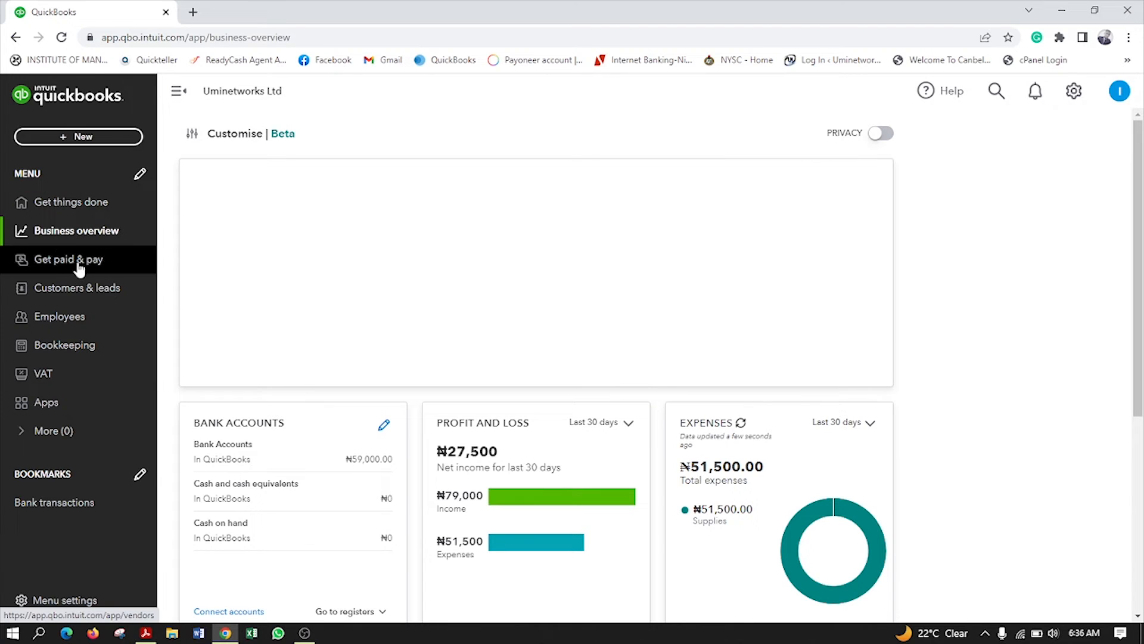
From Get paid & pay's supplier list, begin a bill payment for the supplier owed ₦50,000
left_click(78, 266)
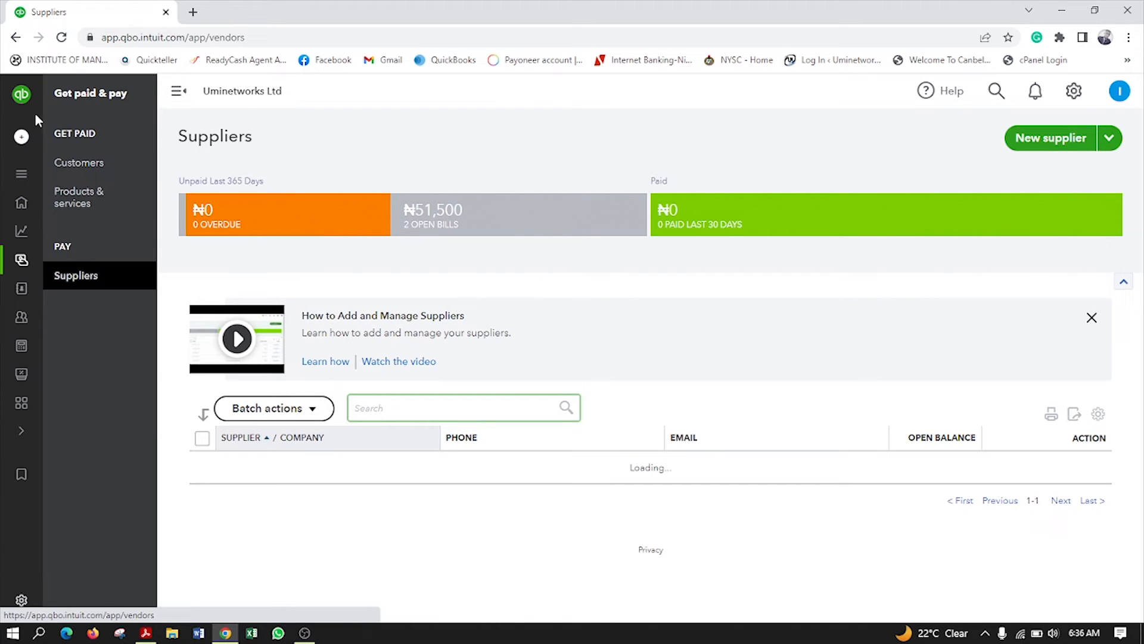
left_click(1079, 319)
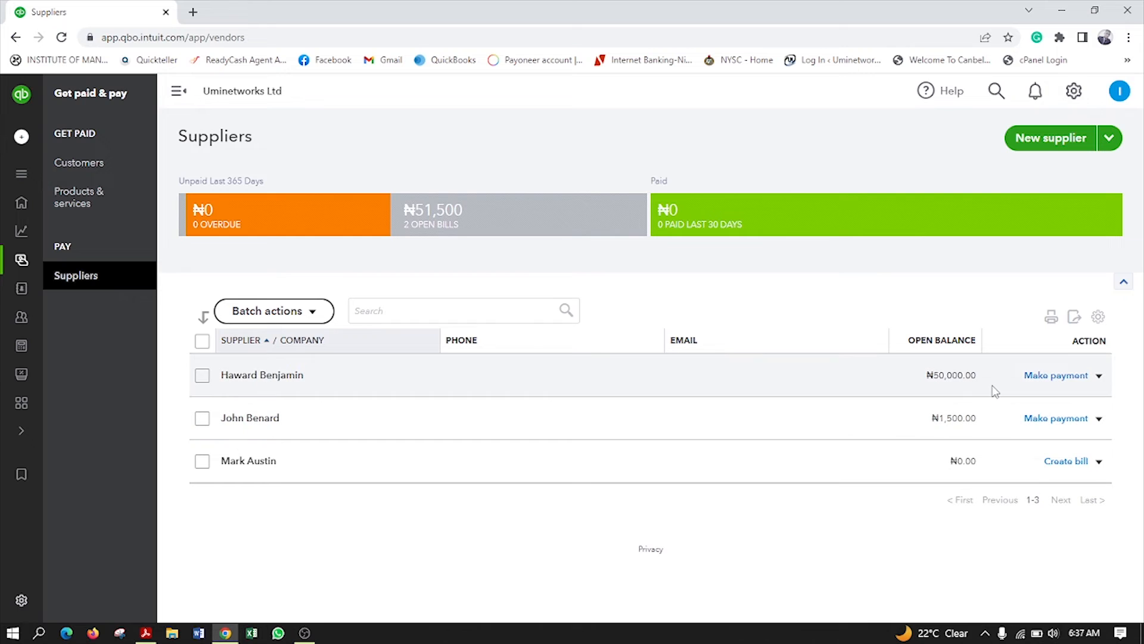
left_click(1051, 380)
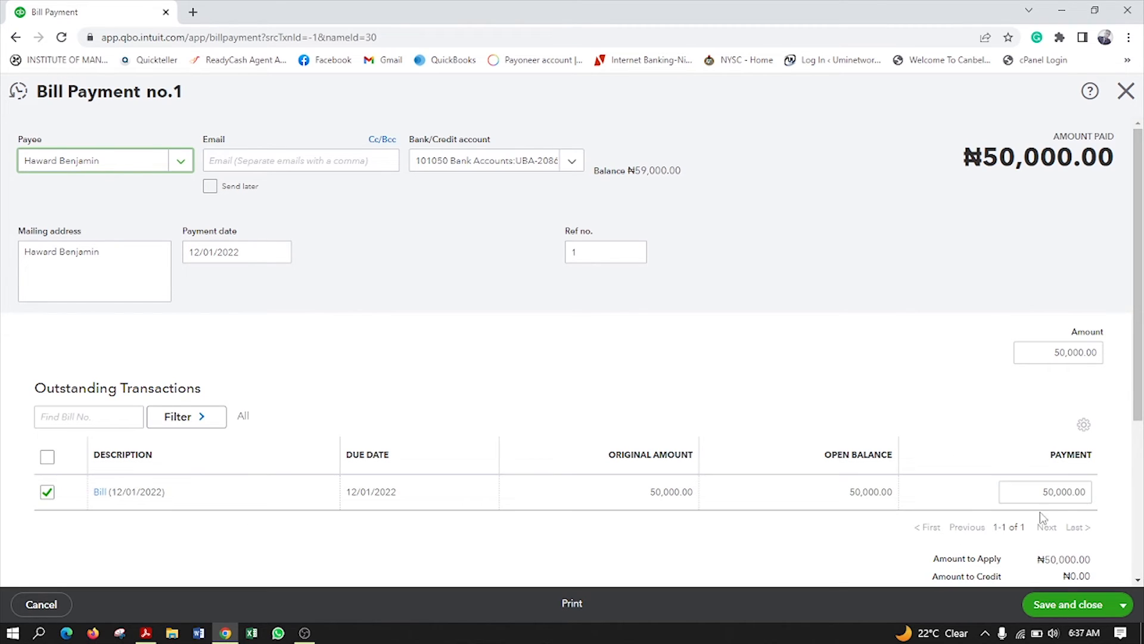
Change the bill's payment to ₦30,000, then reset the total Amount to ₦50,000
left_click(1047, 496)
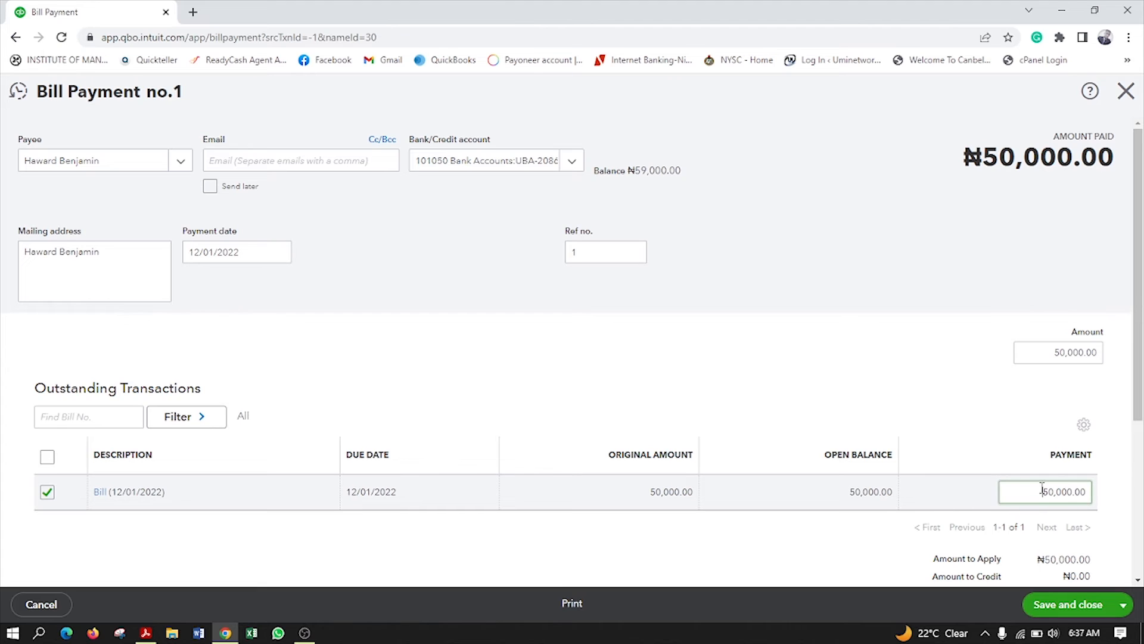
double_click(1052, 491)
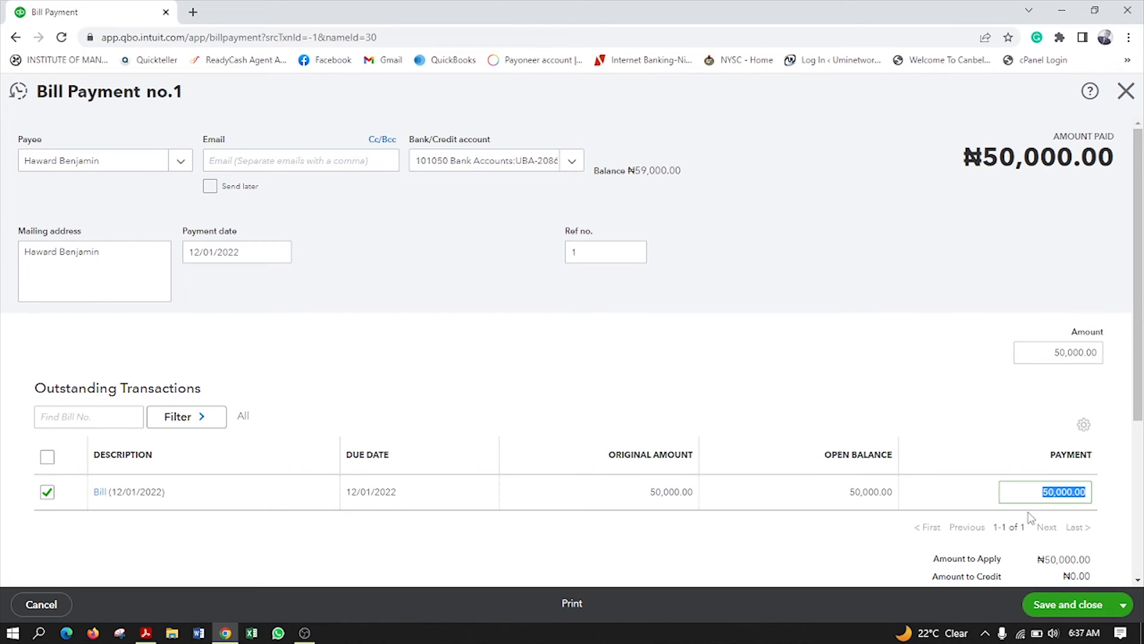
type("3")
left_click(934, 430)
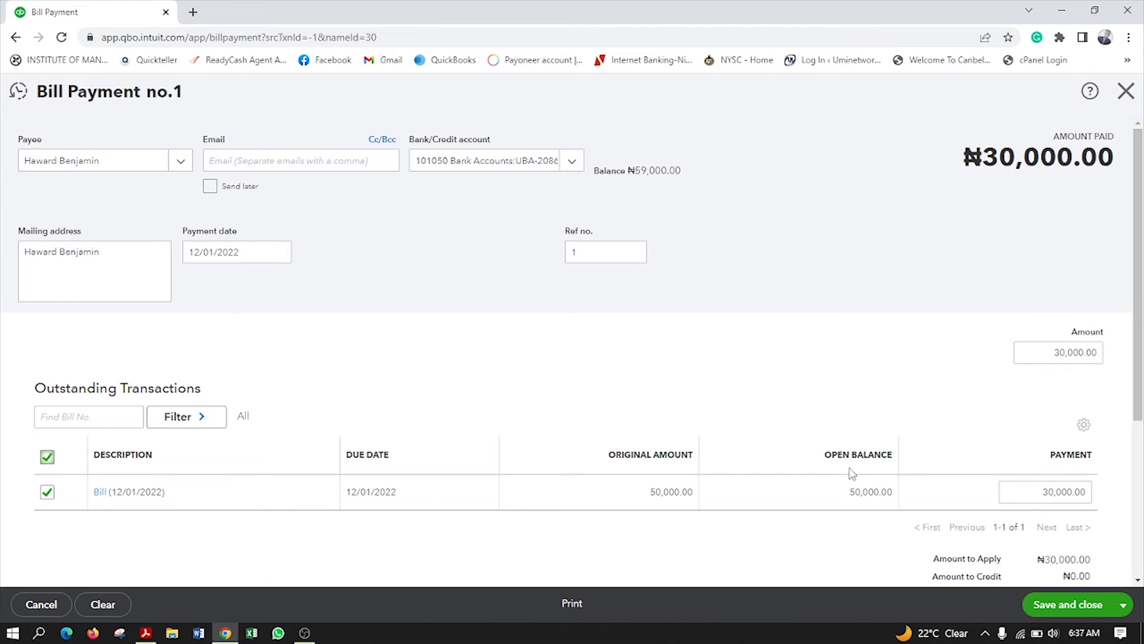
scroll(930, 477, "down", 1)
scroll(948, 455, "up", 1)
left_click(1097, 350)
type("50000")
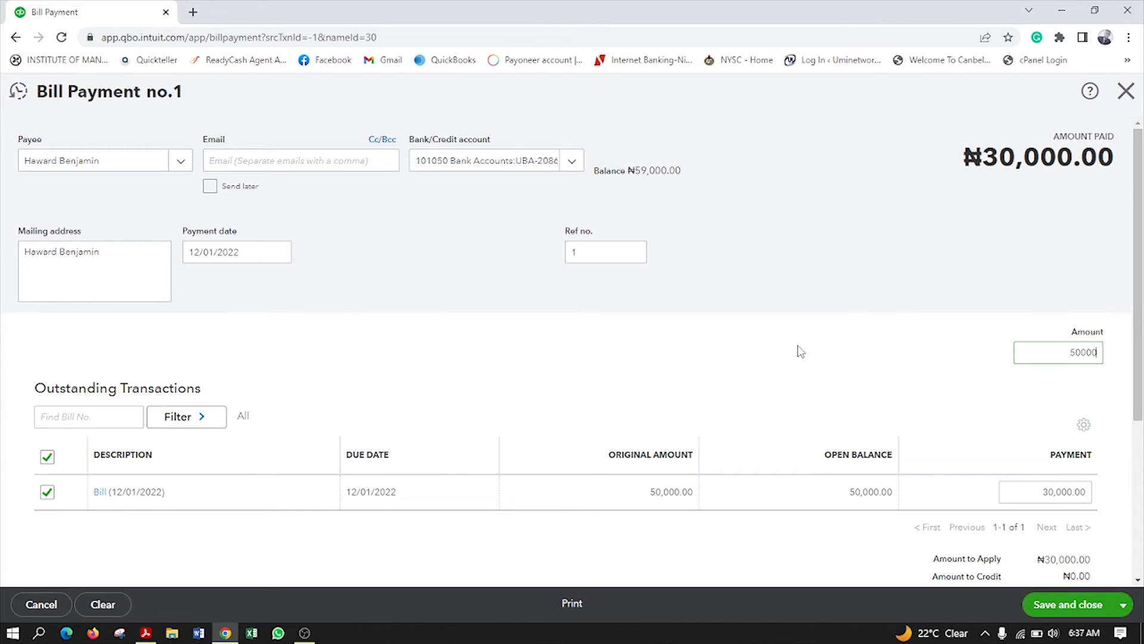
left_click(801, 351)
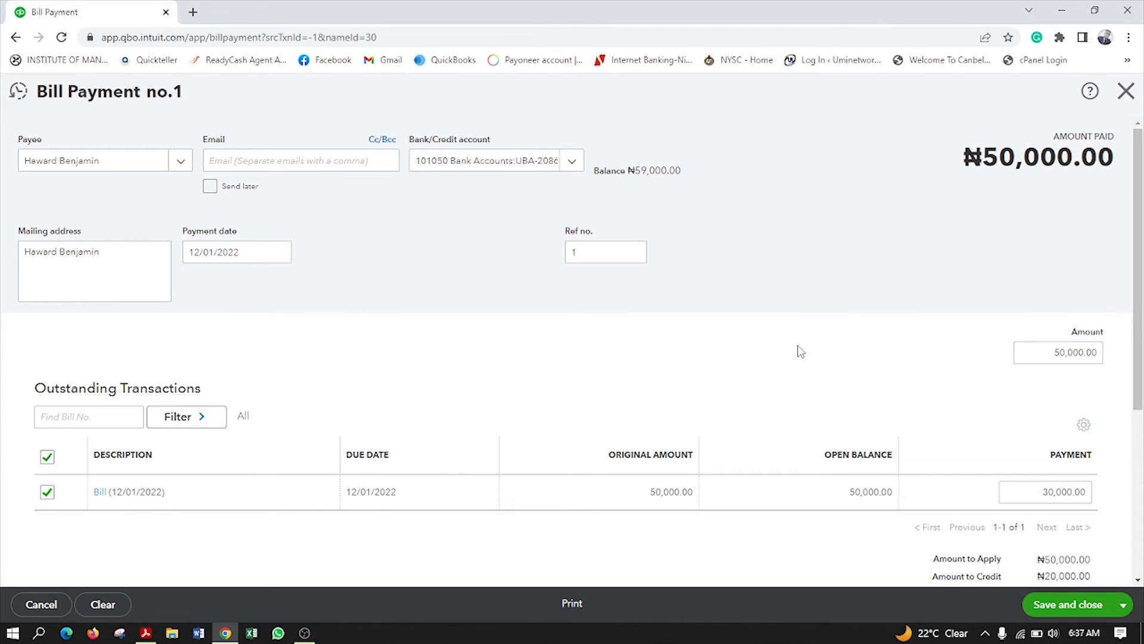
Untick the bill and set the payment Amount to ₦30,000, leaving it unapplied
left_click(47, 492)
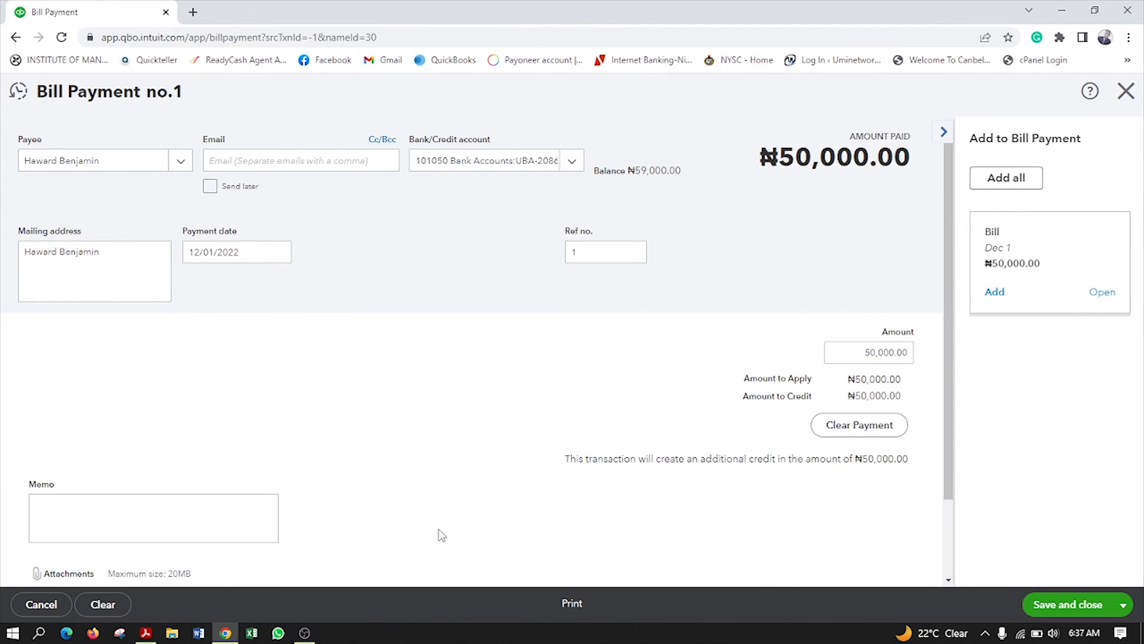
left_click(1050, 352)
left_click_drag(1047, 347, 1113, 351)
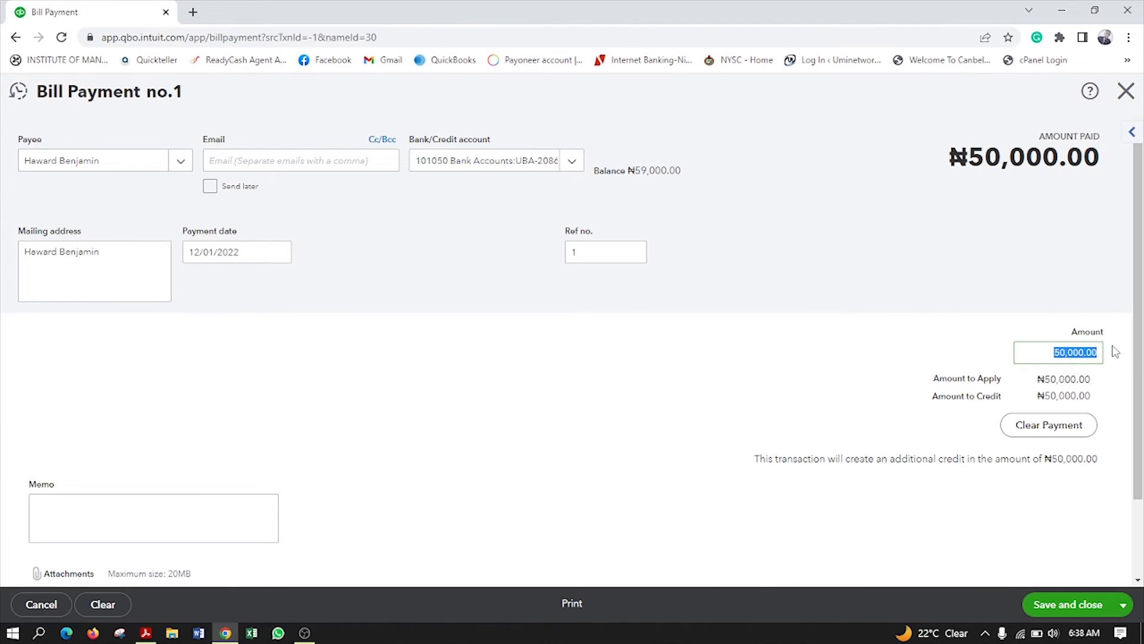
type("30000")
left_click(784, 382)
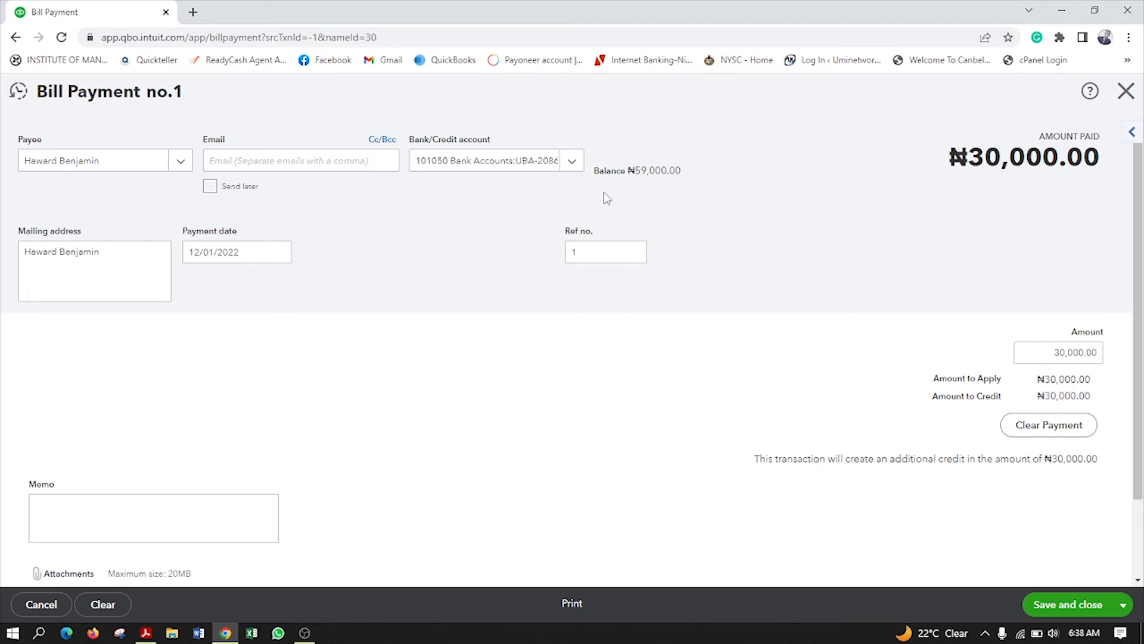
Close the edited payment without saving and restart Bill Payment no.1 applying the full ₦50,000
left_click(1126, 90)
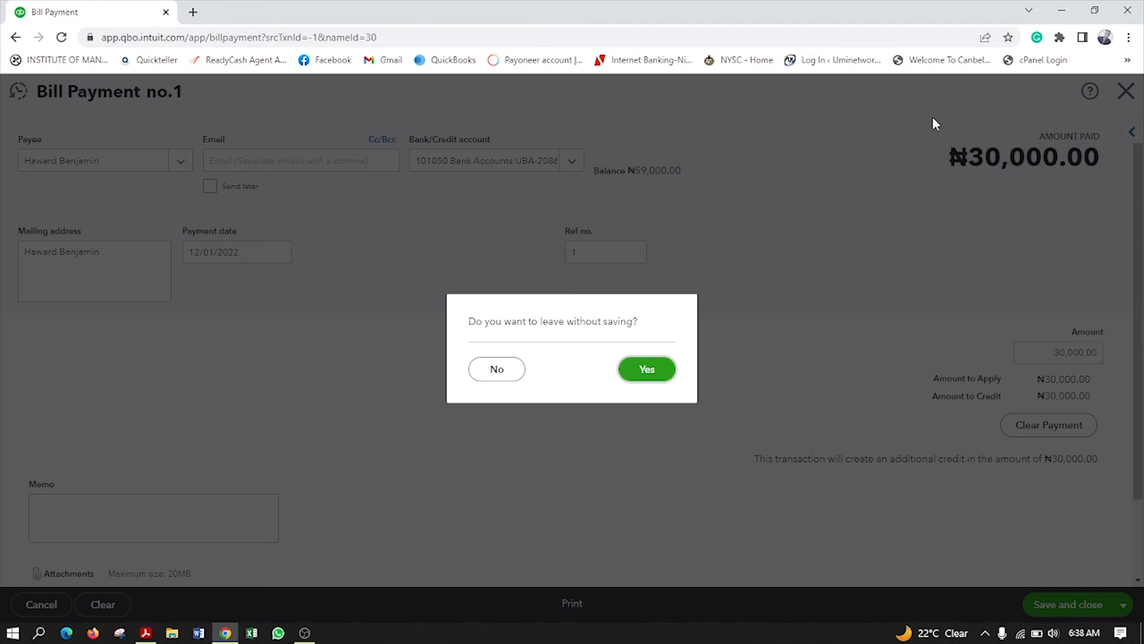
left_click(506, 369)
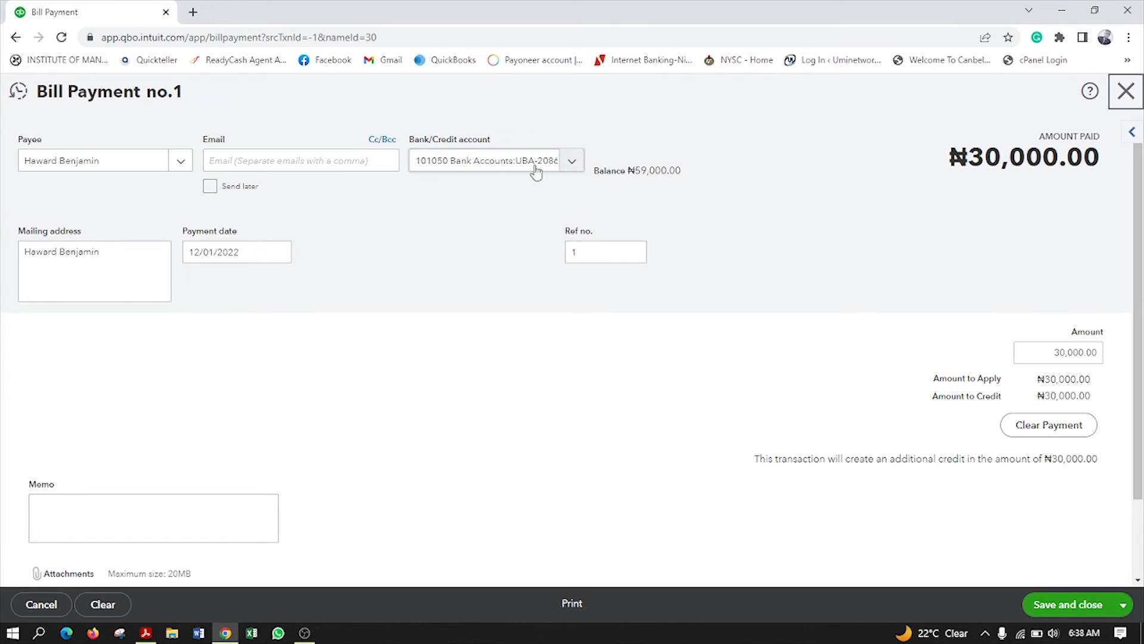
left_click(1126, 92)
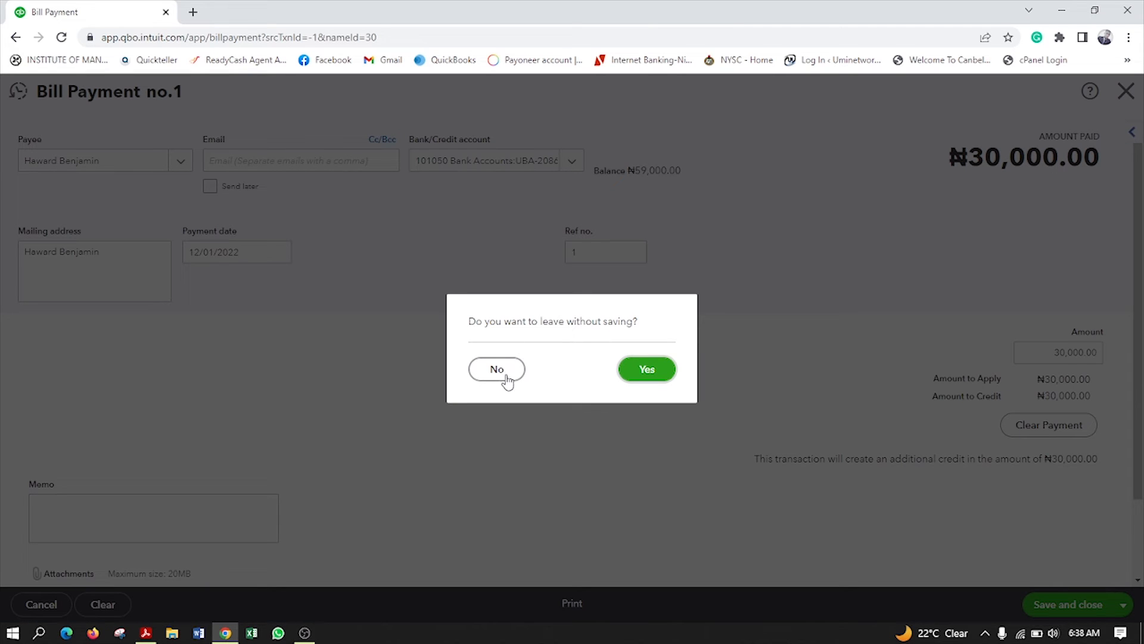
left_click(657, 373)
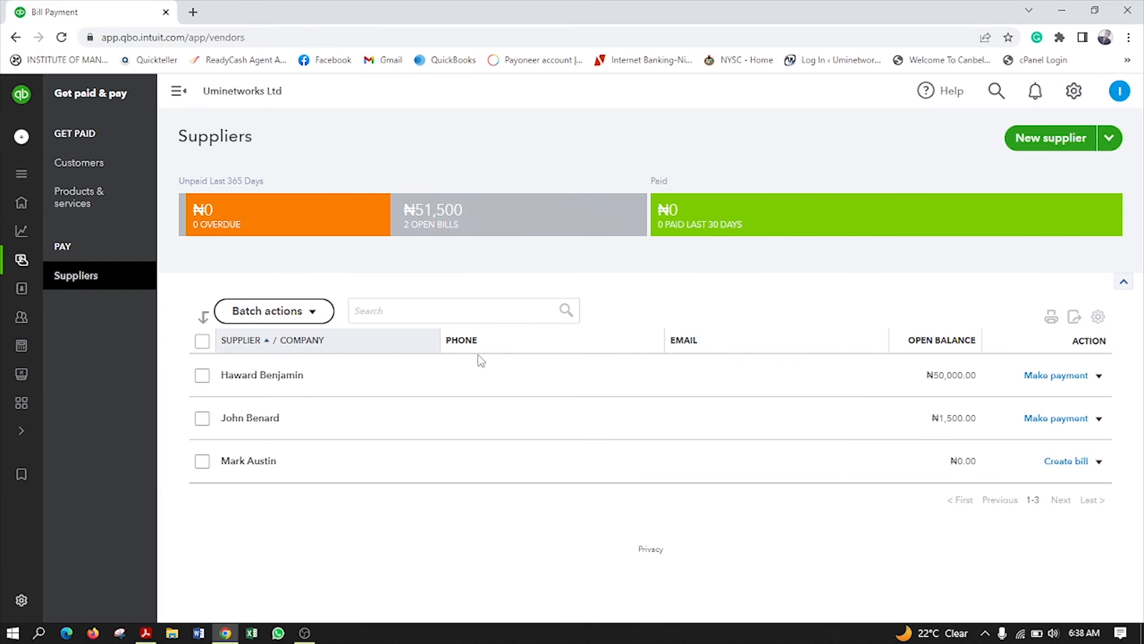
left_click(1060, 376)
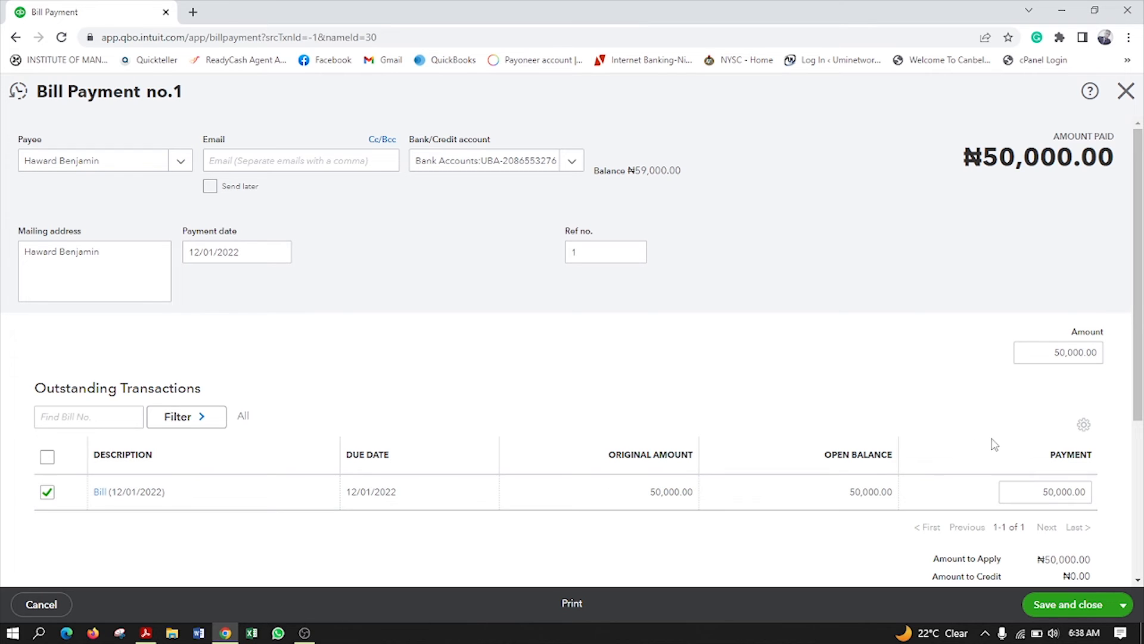
scroll(644, 501, "down", 2)
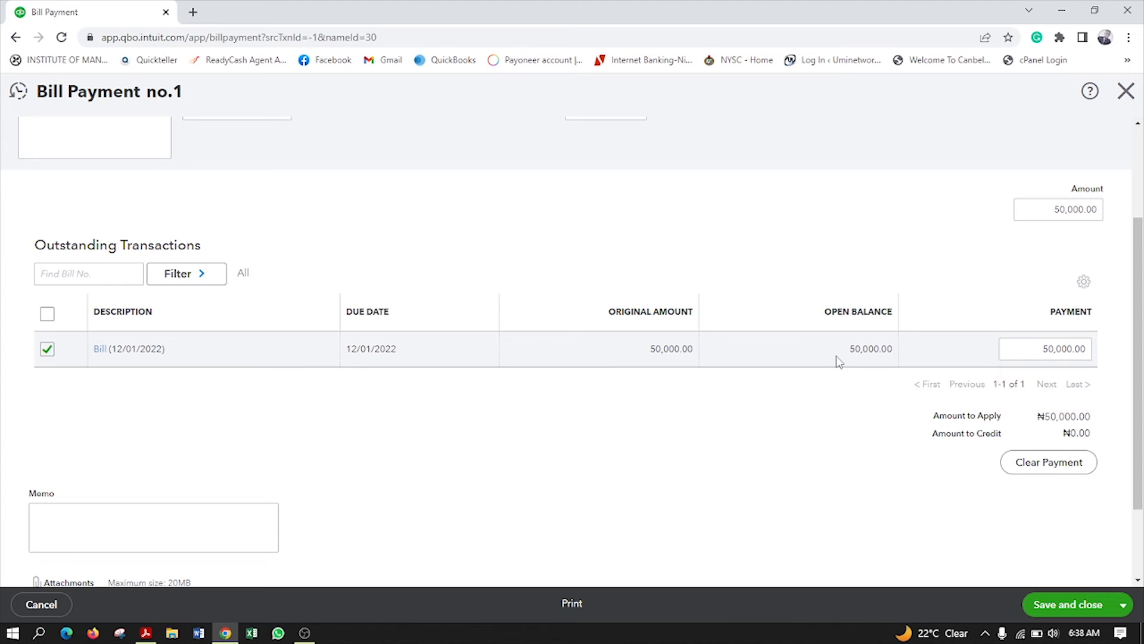
Set the payment Amount to ₦30,000 and apply it against the ₦50,000 bill
left_click_drag(882, 351, 895, 349)
left_click(1043, 215)
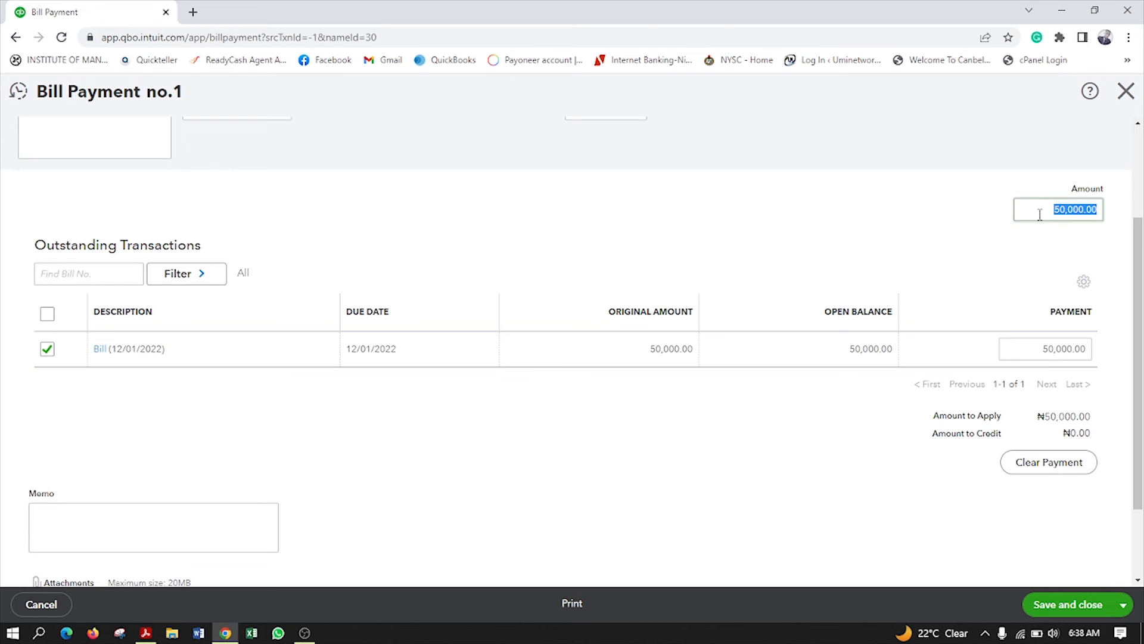
scroll(1043, 215, "up", 2)
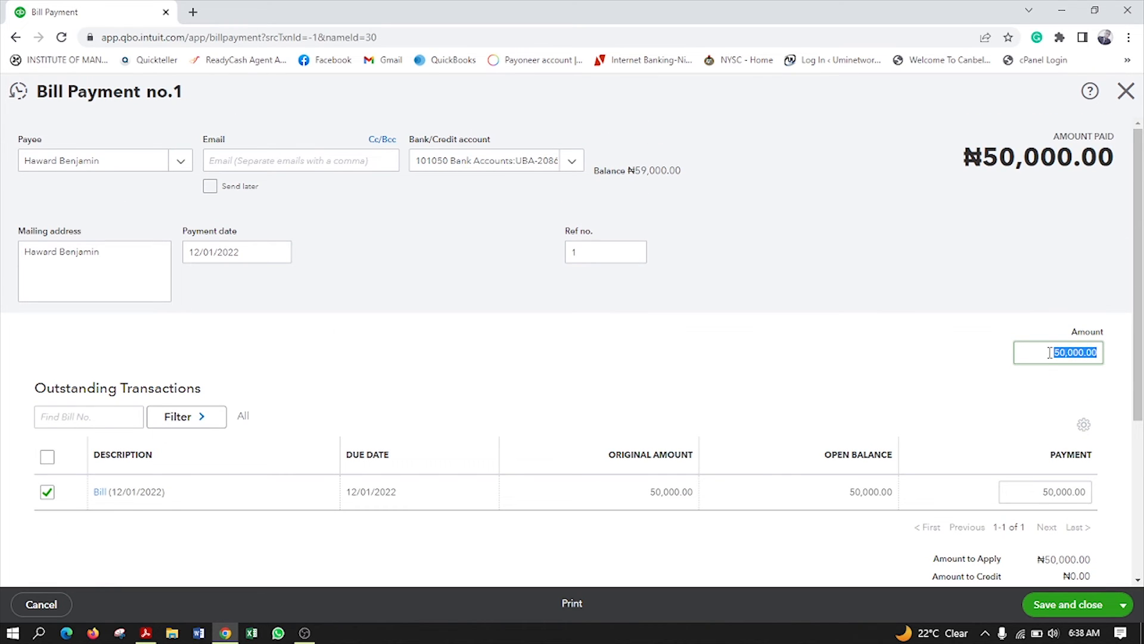
type("30000")
left_click(972, 401)
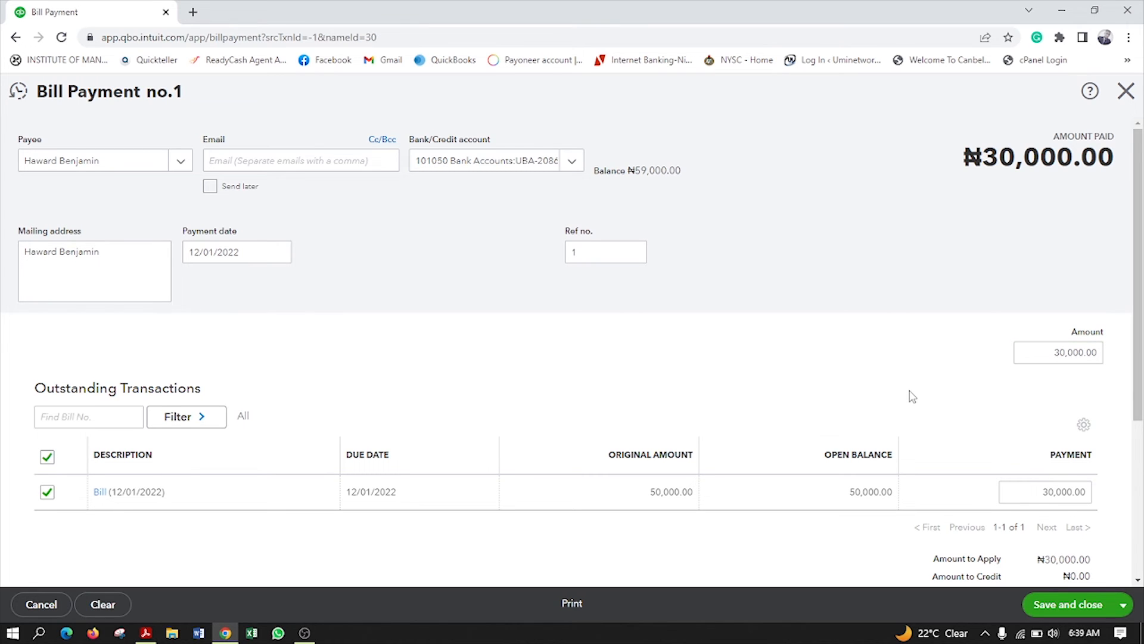
scroll(978, 401, "down", 3)
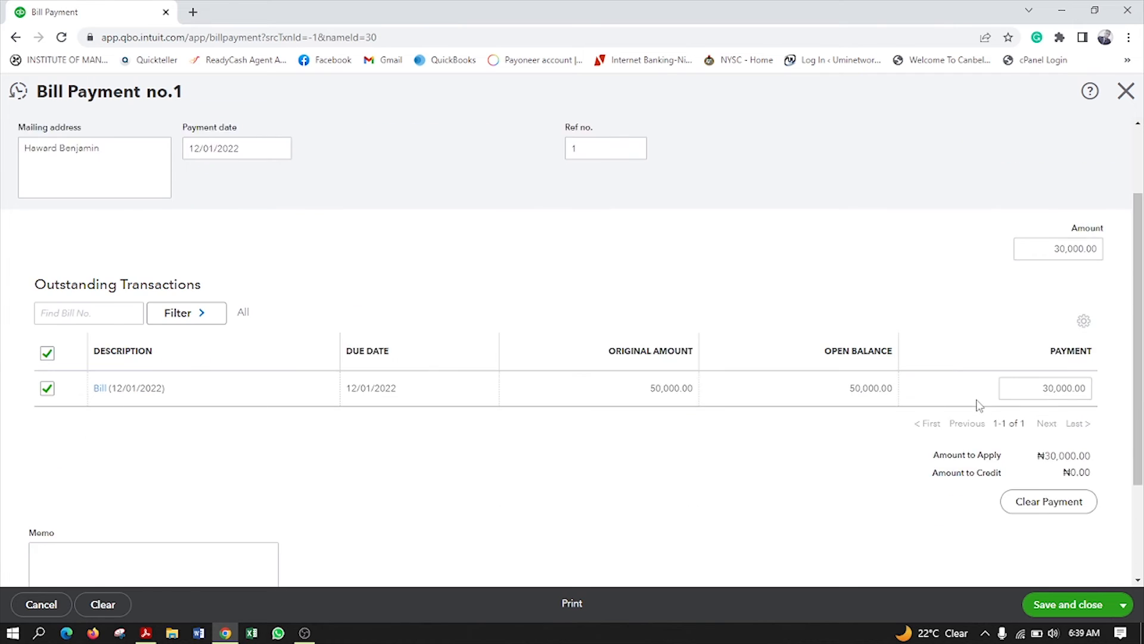
scroll(1013, 358, "up", 3)
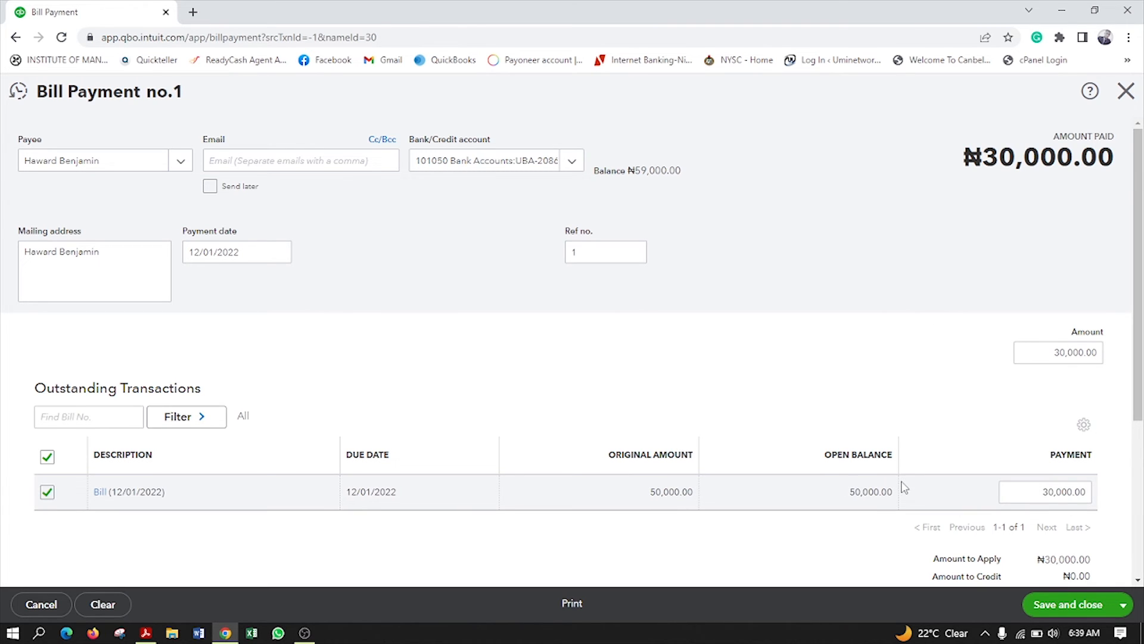
scroll(1013, 424, "down", 4)
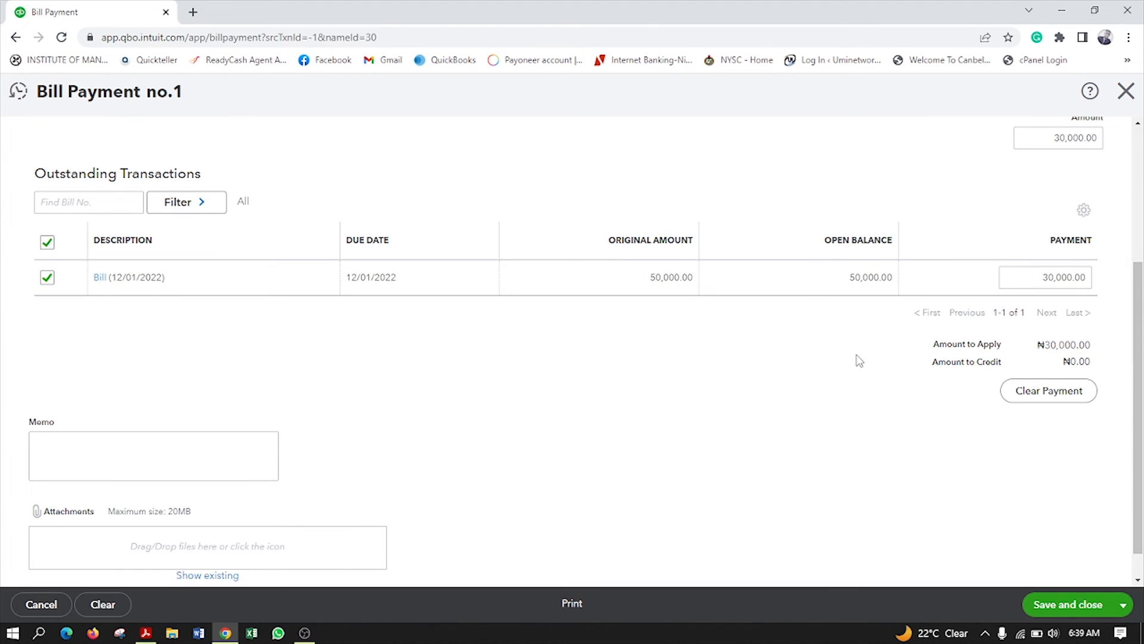
scroll(835, 355, "up", 4)
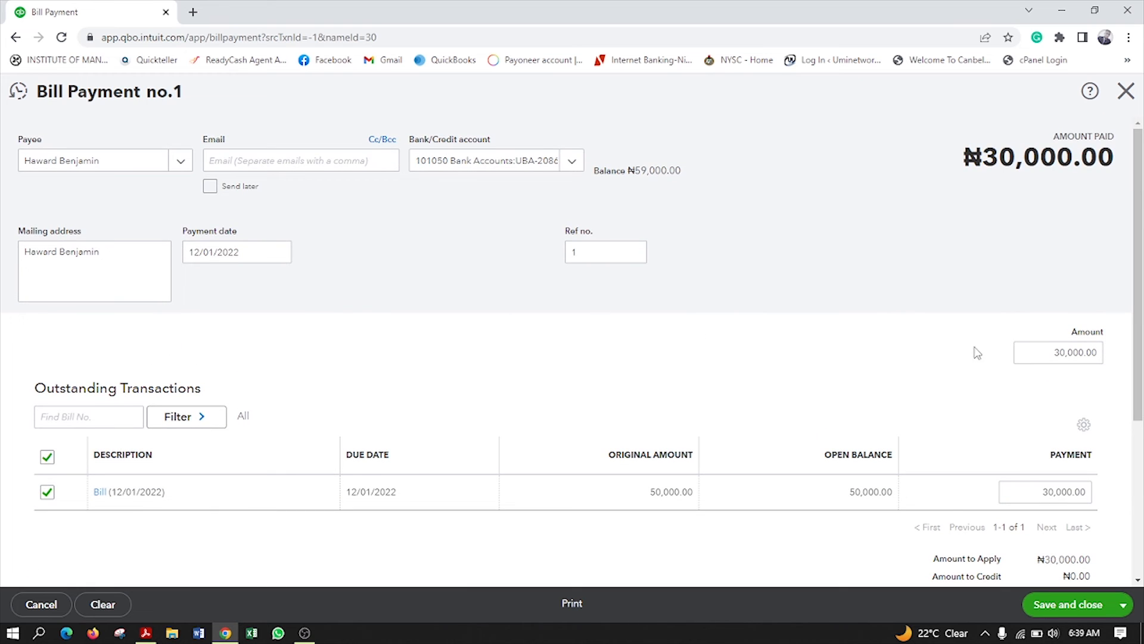
scroll(973, 352, "down", 4)
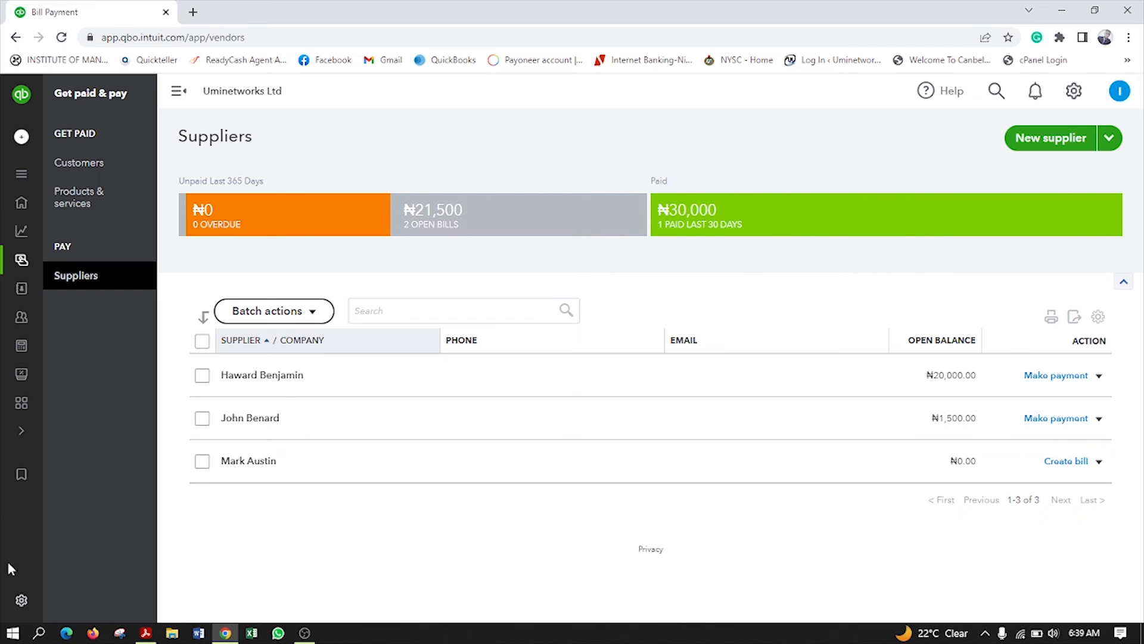
Switch back and forth between the training slides and the QuickBooks Suppliers page
left_click(227, 634)
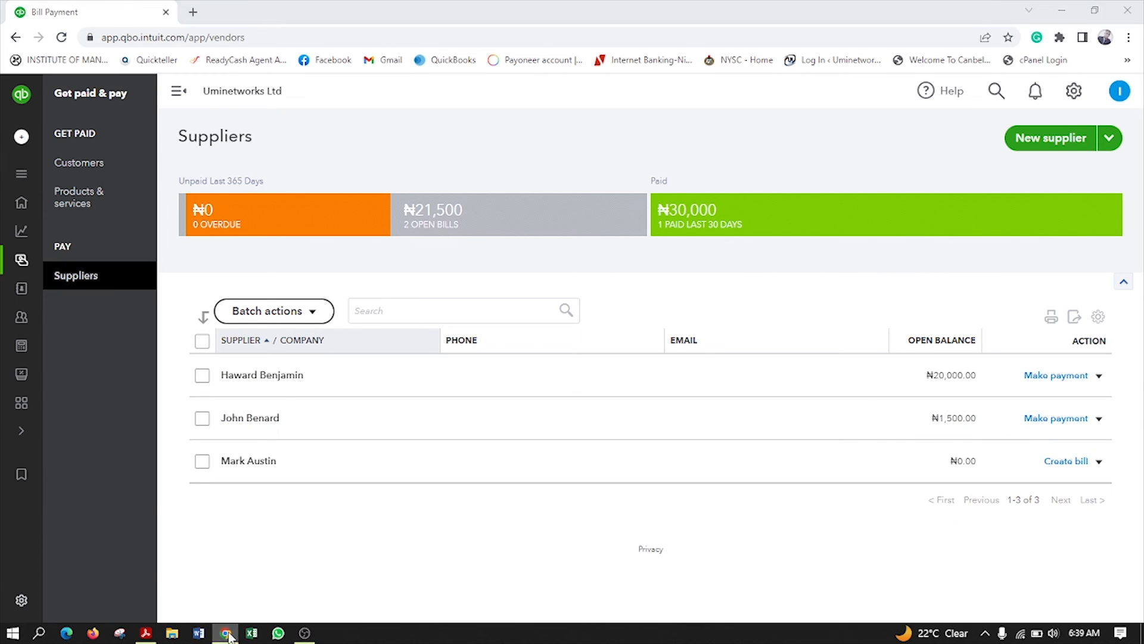
left_click(227, 634)
left_click(226, 634)
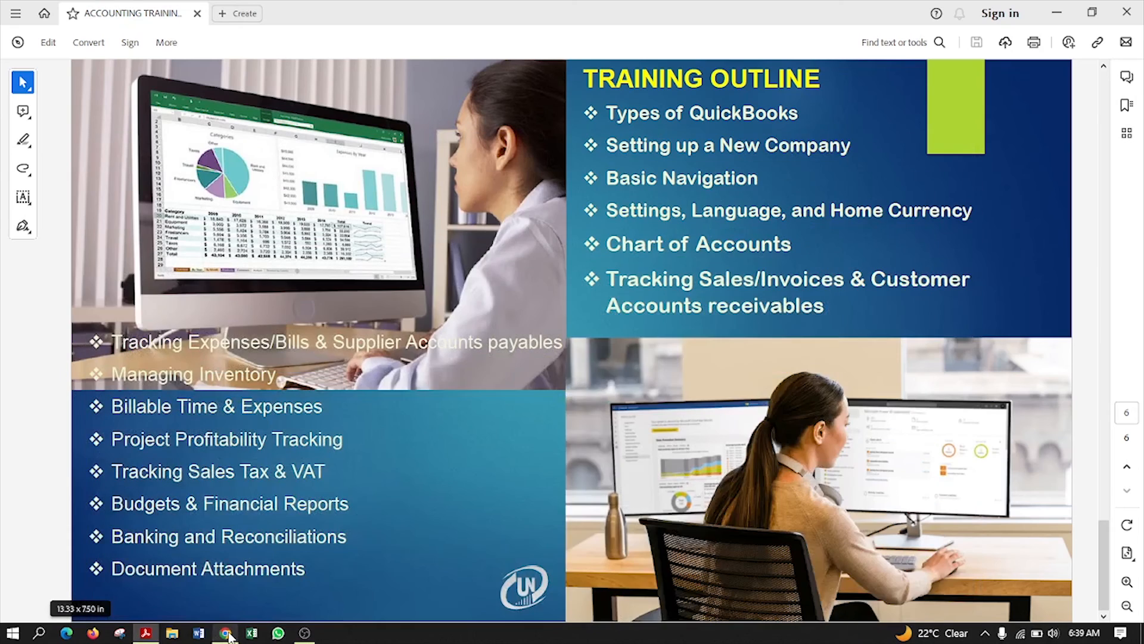
left_click(228, 634)
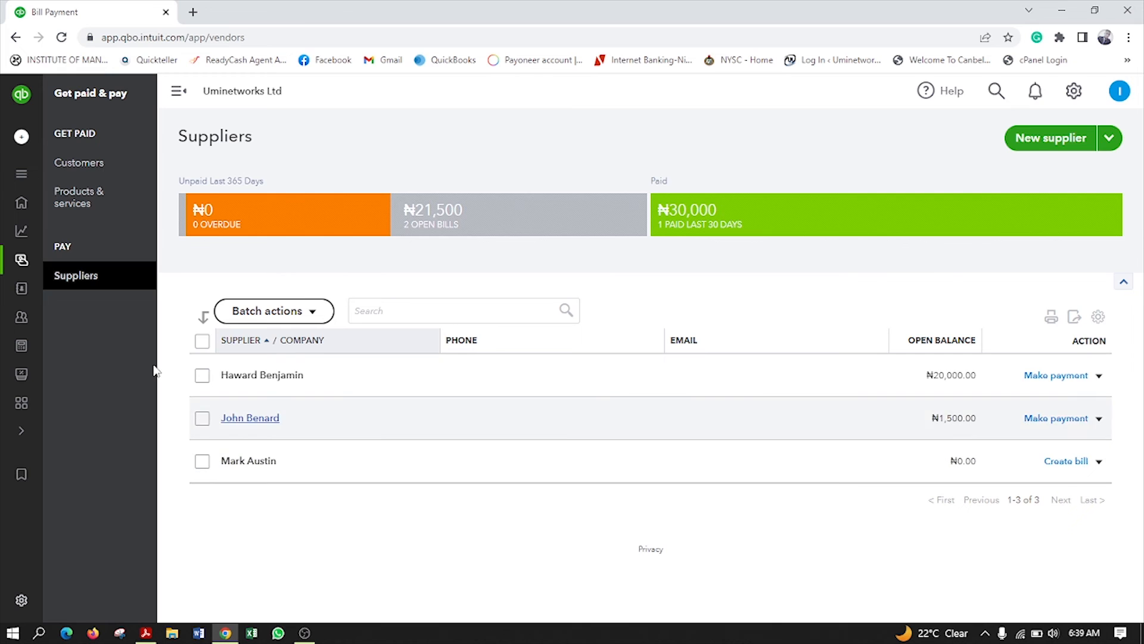
Go through Customers to the QuickBooks homepage, then bring the training PDF forward
left_click(70, 167)
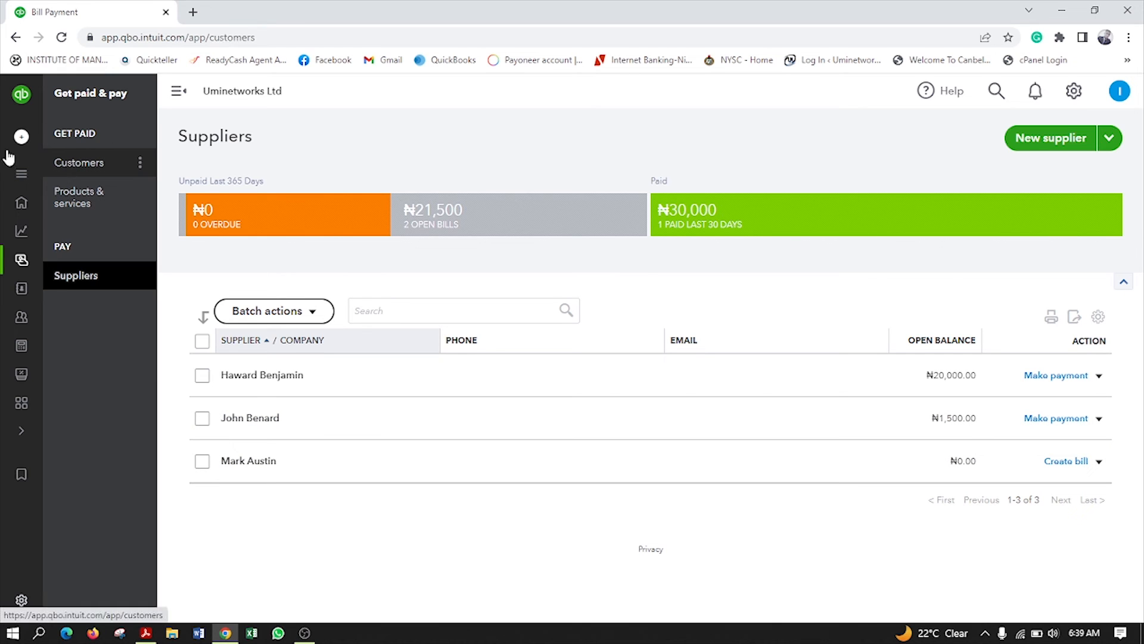
left_click(22, 204)
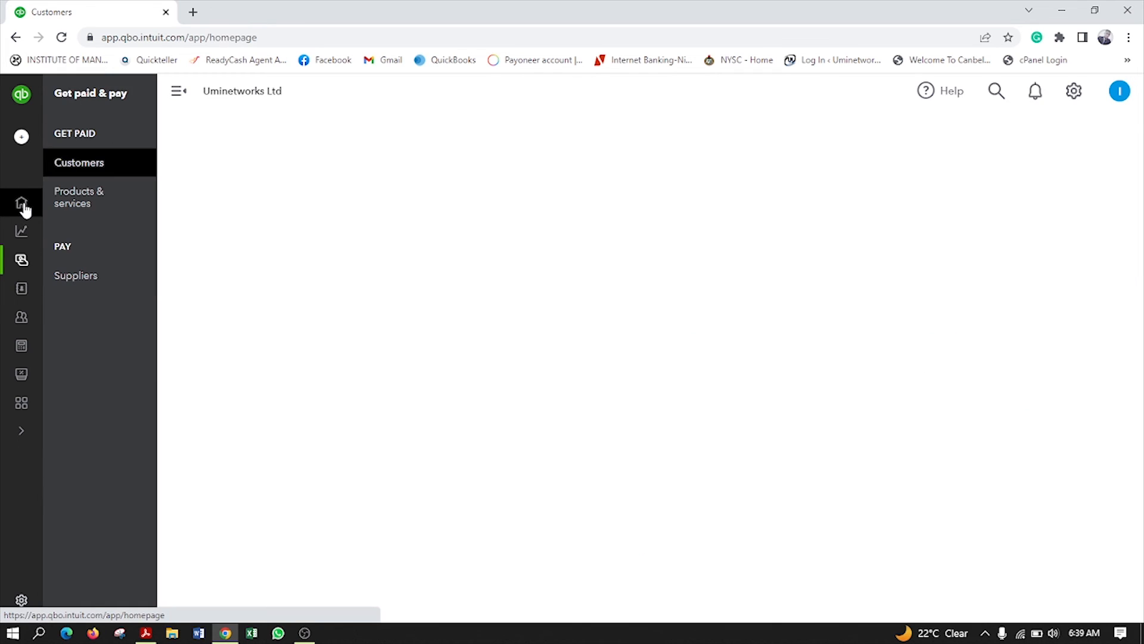
left_click(146, 634)
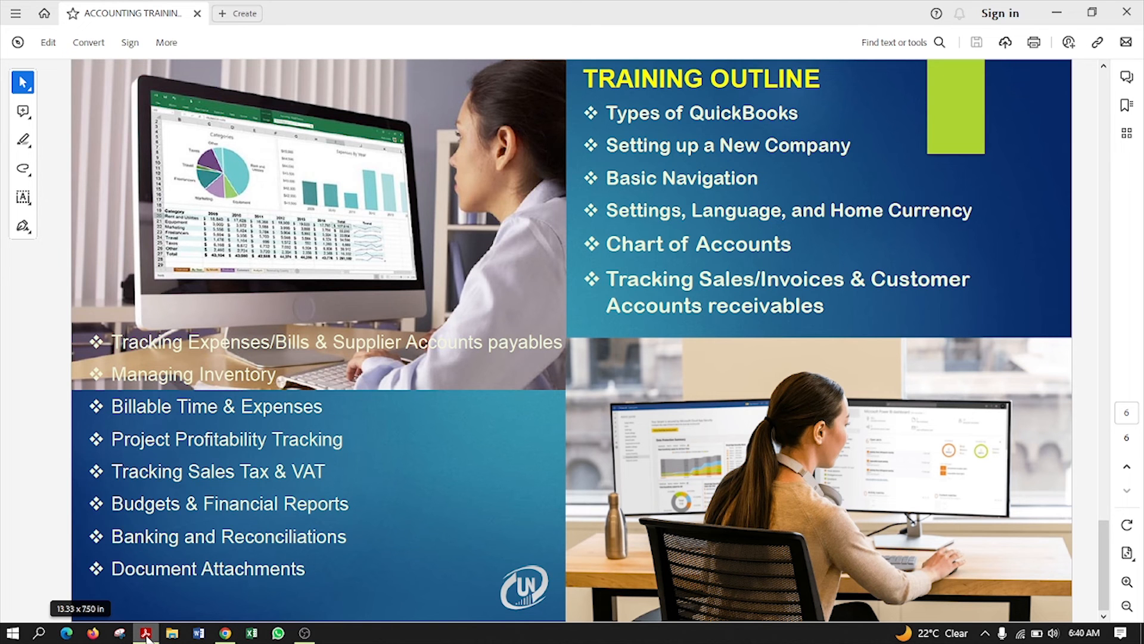
Review the PDF's Training Outline slide, then return to QuickBooks in Chrome
left_click(146, 633)
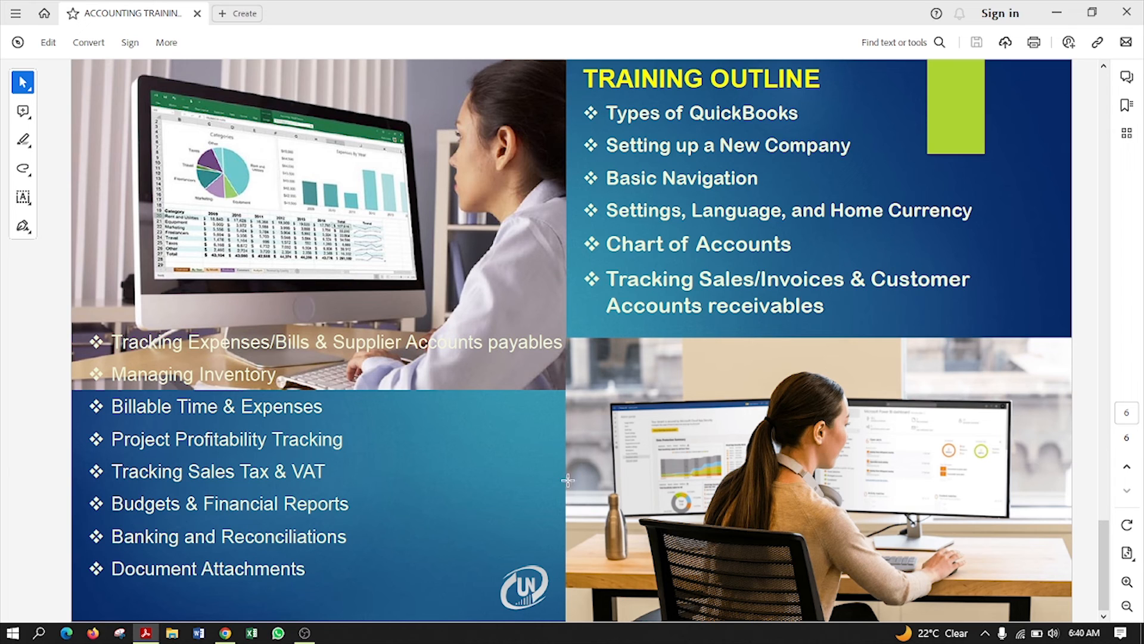
left_click(231, 635)
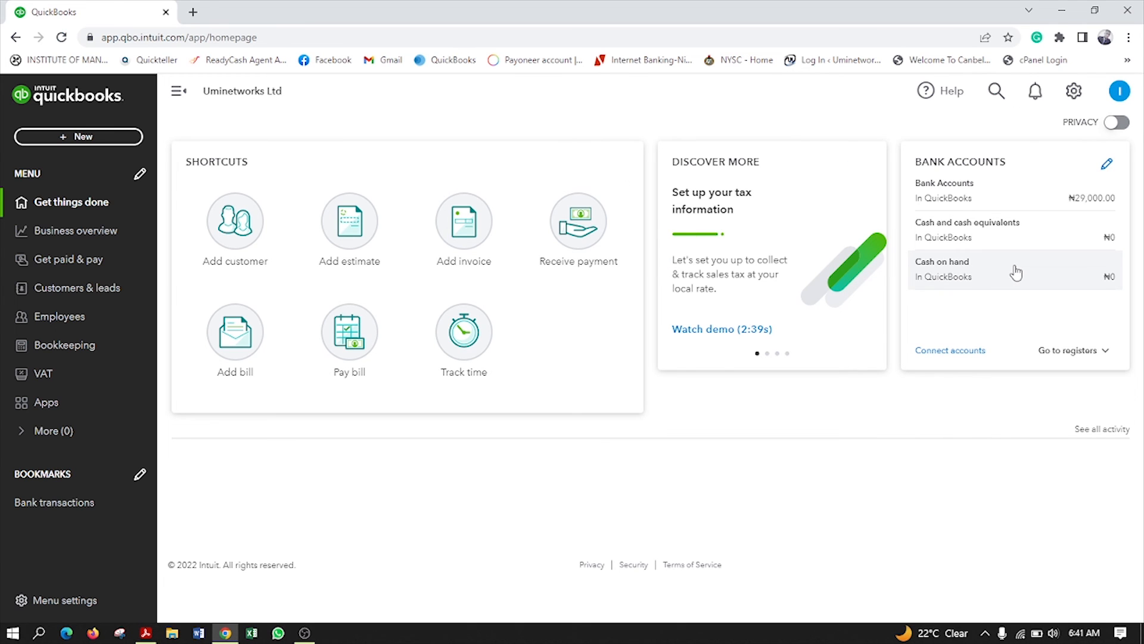
Start a new Expense from + New and dismiss the payee tour tip
left_click(78, 138)
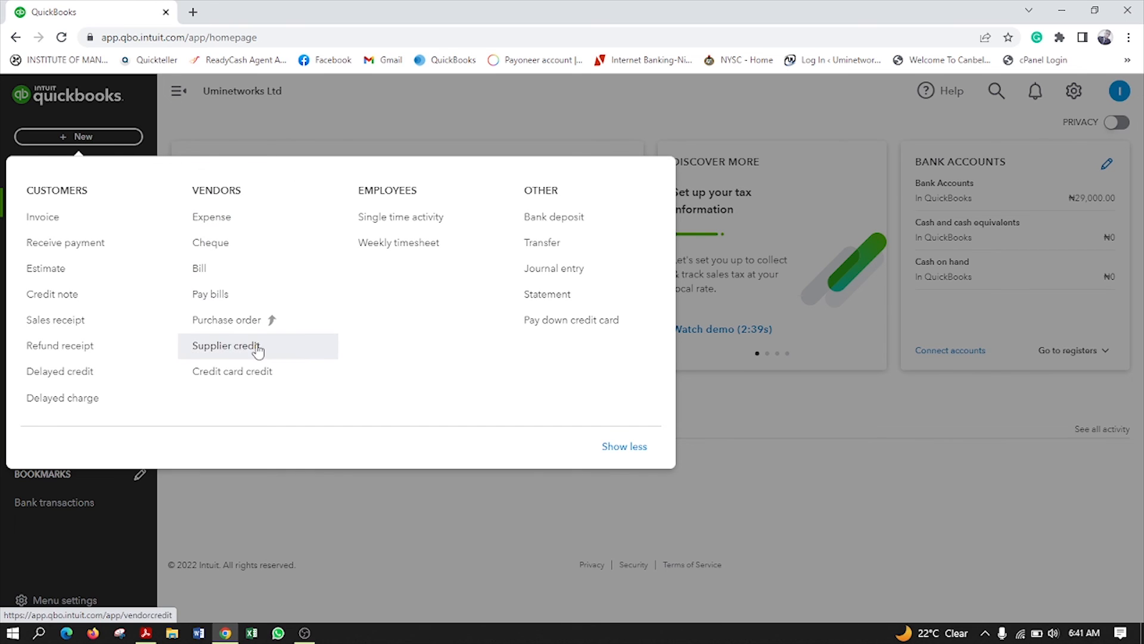
left_click(224, 221)
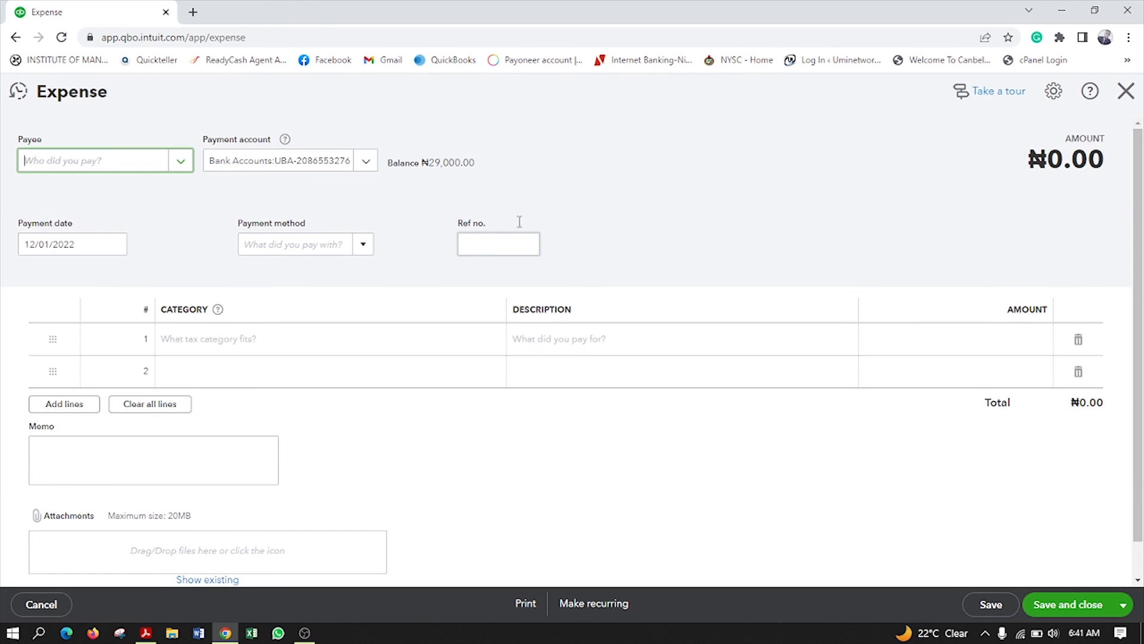
left_click(180, 160)
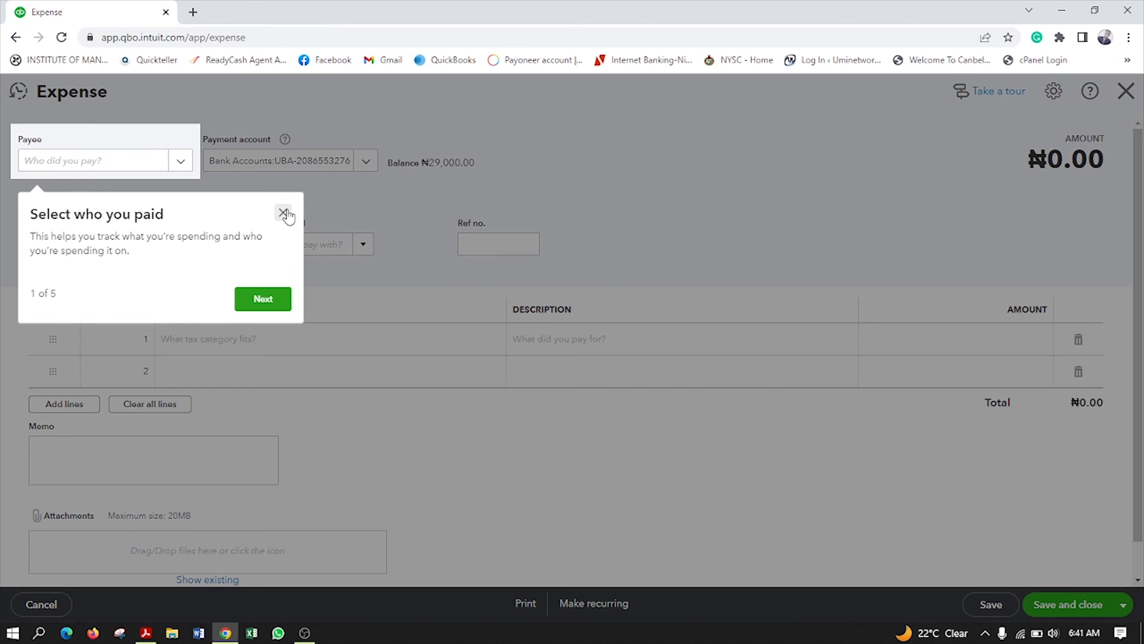
left_click(283, 212)
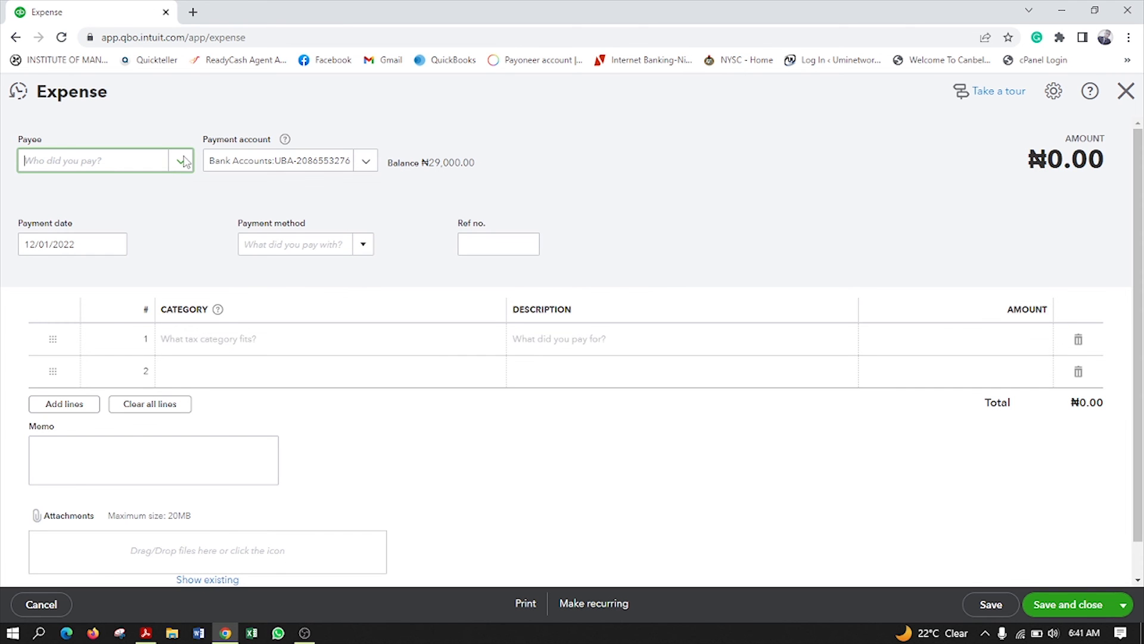
Set the expense payee by searching the supplier's name and picking the match
left_click(180, 160)
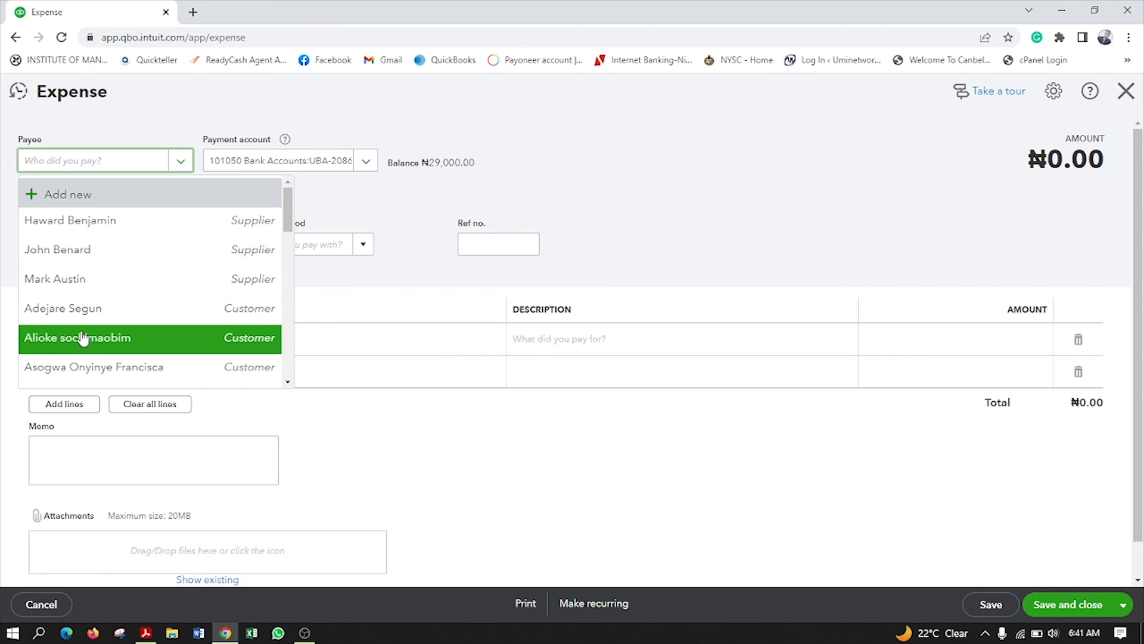
scroll(102, 334, "down", 5)
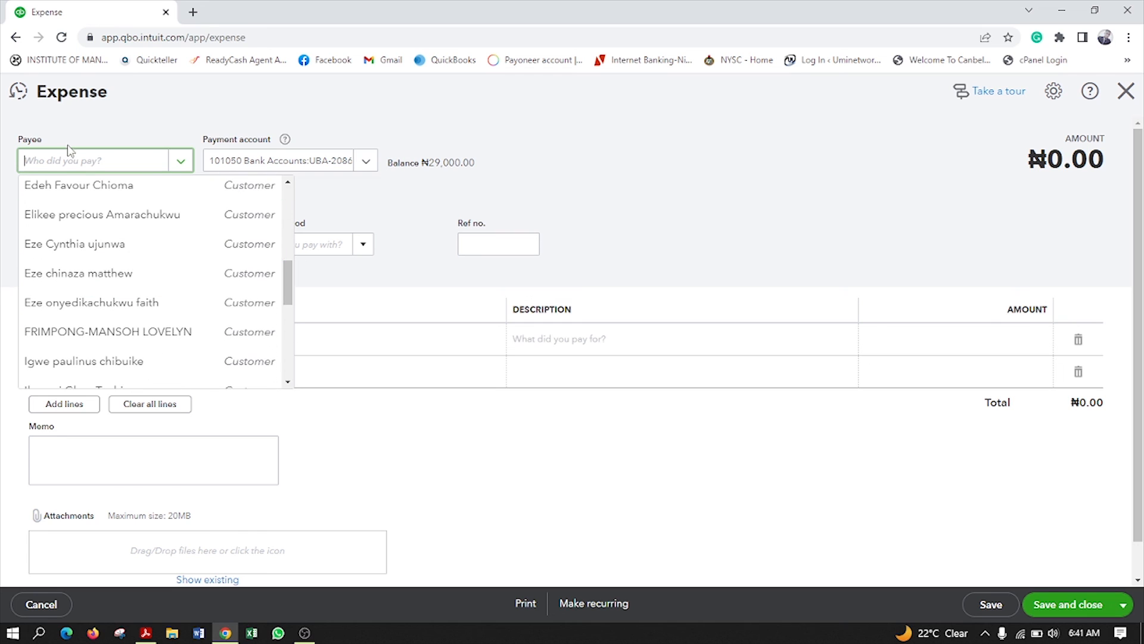
left_click(68, 165)
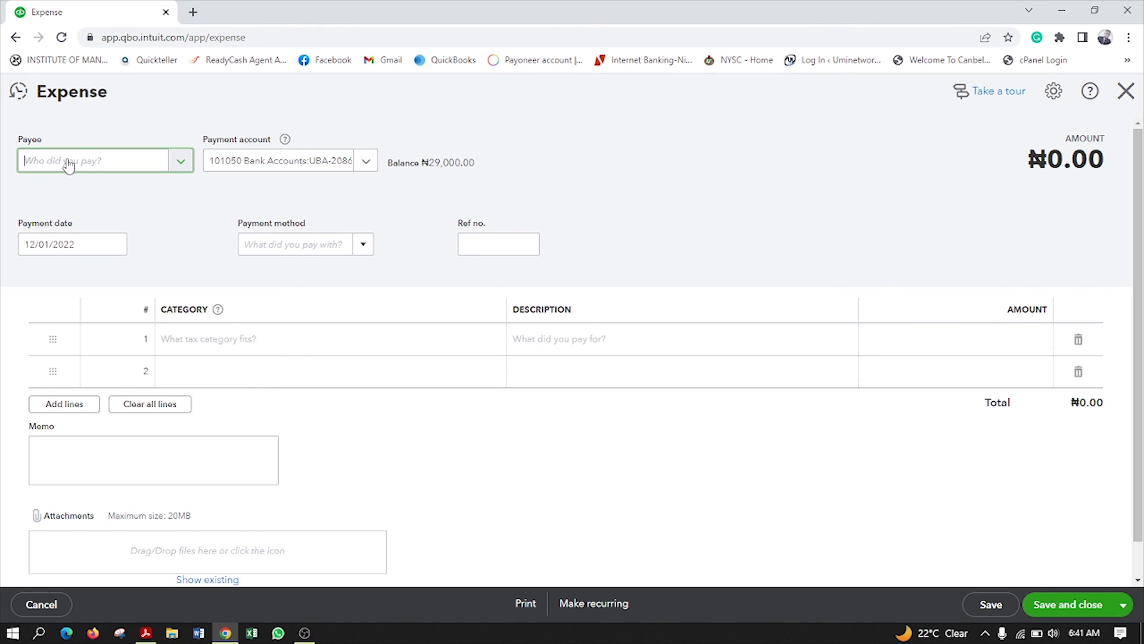
type("j")
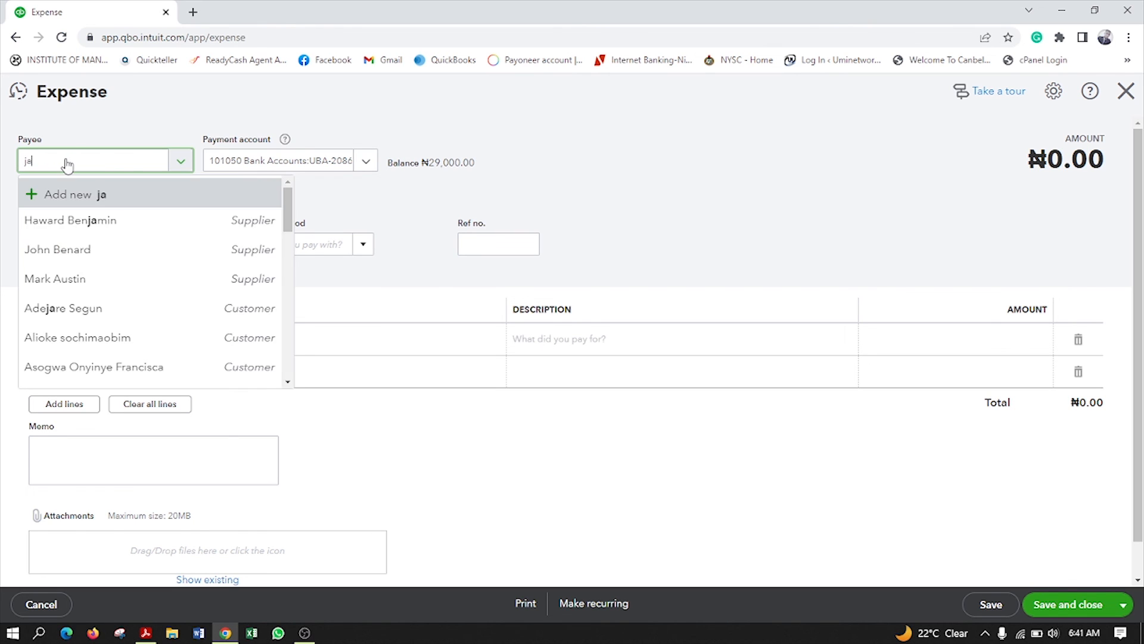
type("oh")
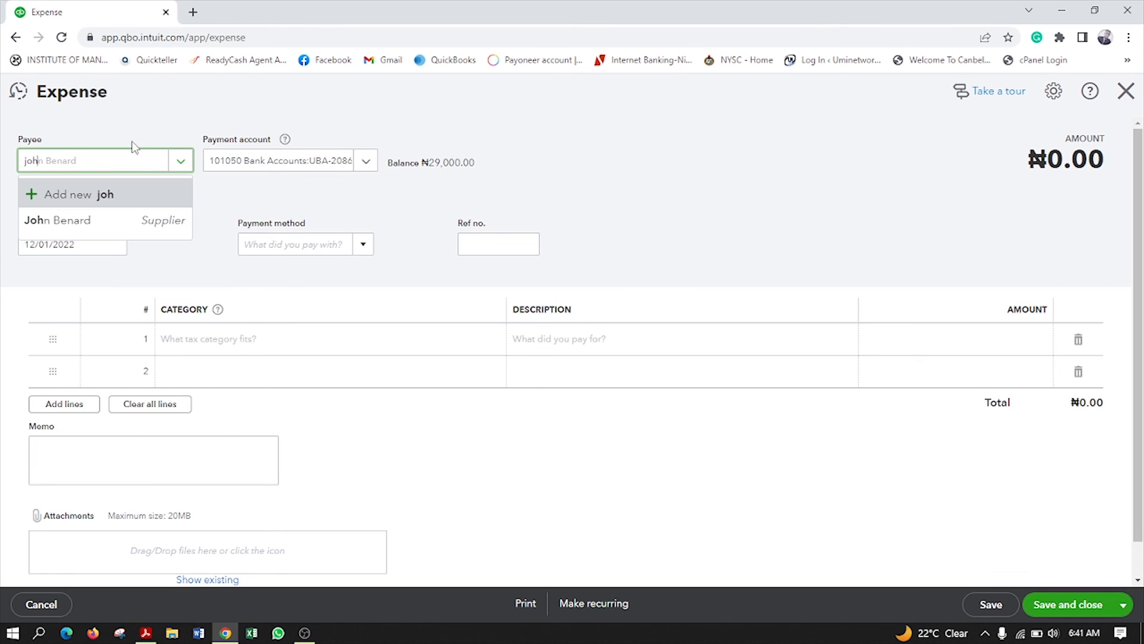
left_click(98, 225)
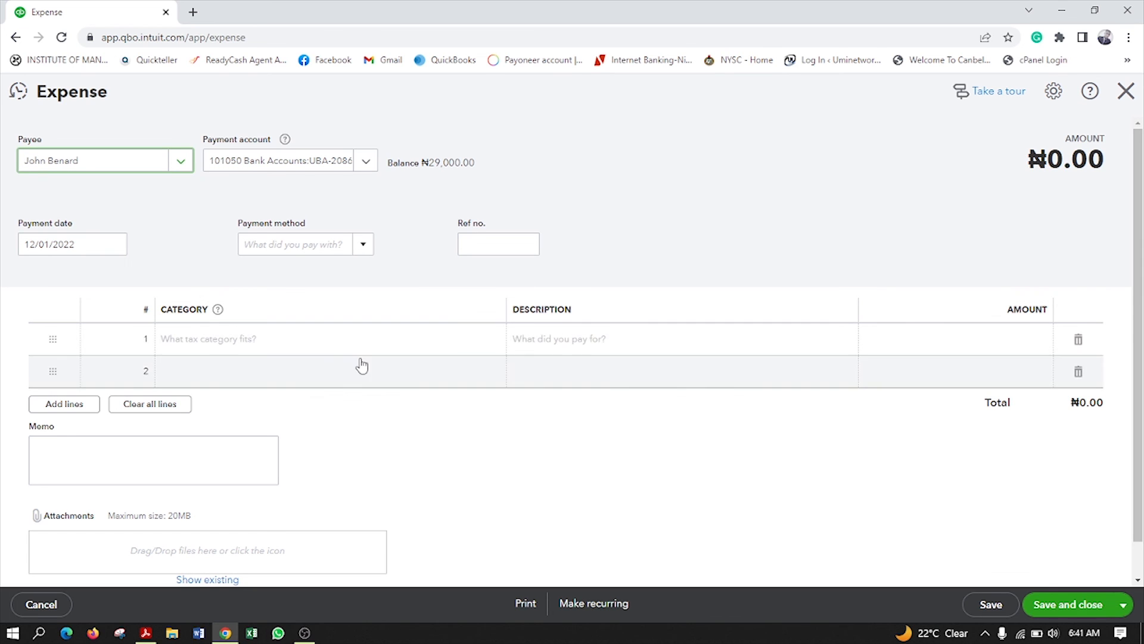
Set the first expense line's category to Equipment rental with description 'Housing'
left_click(355, 340)
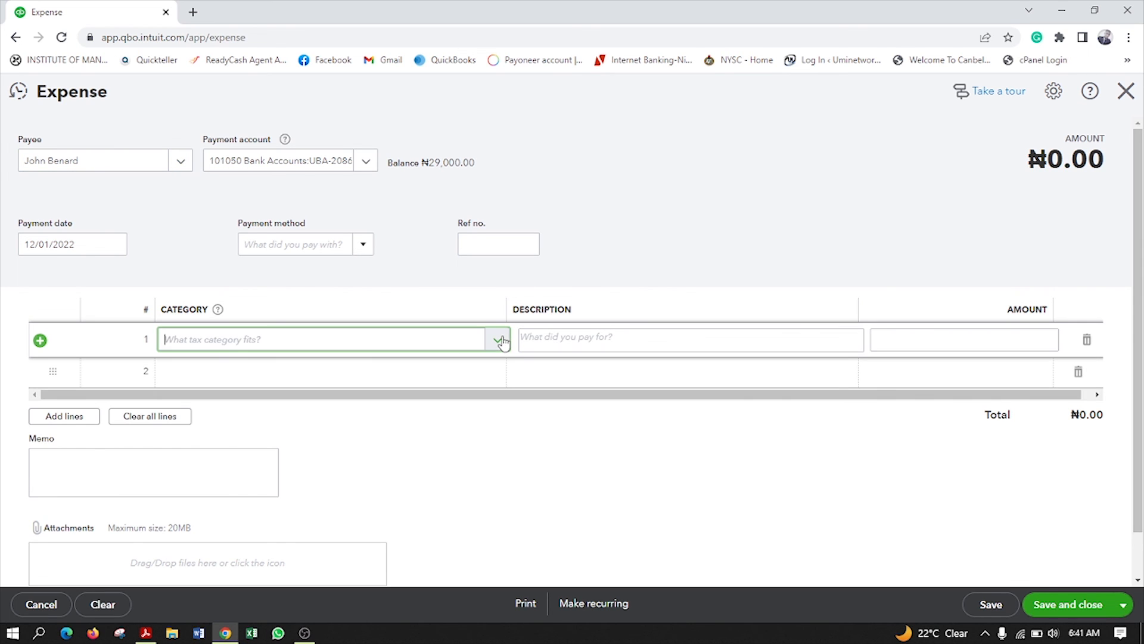
left_click(502, 344)
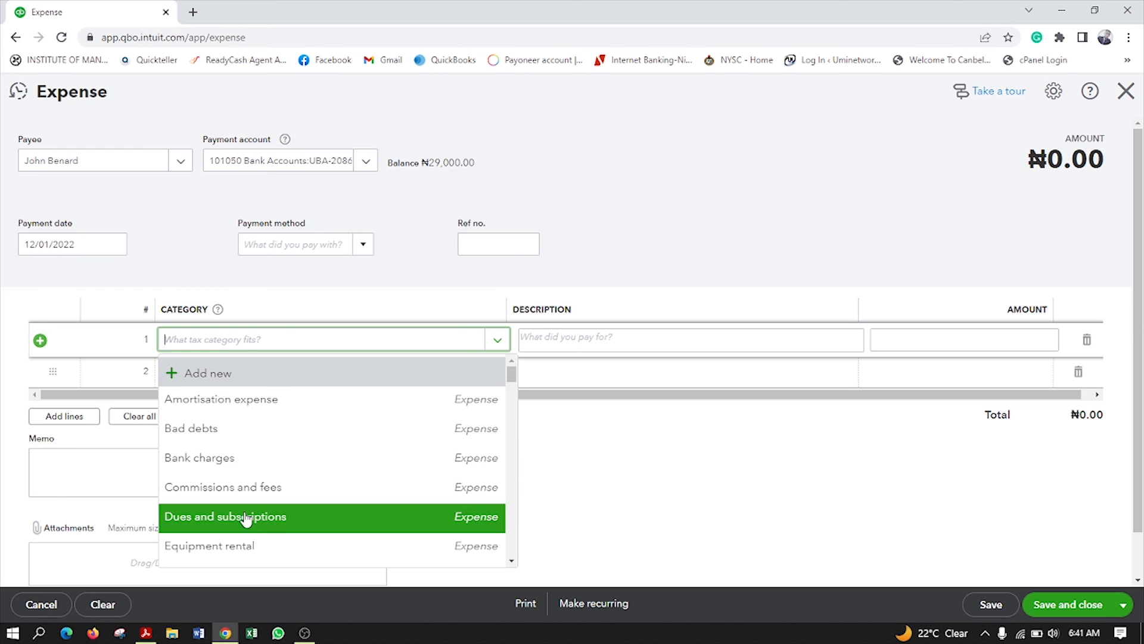
scroll(326, 535, "down", 1)
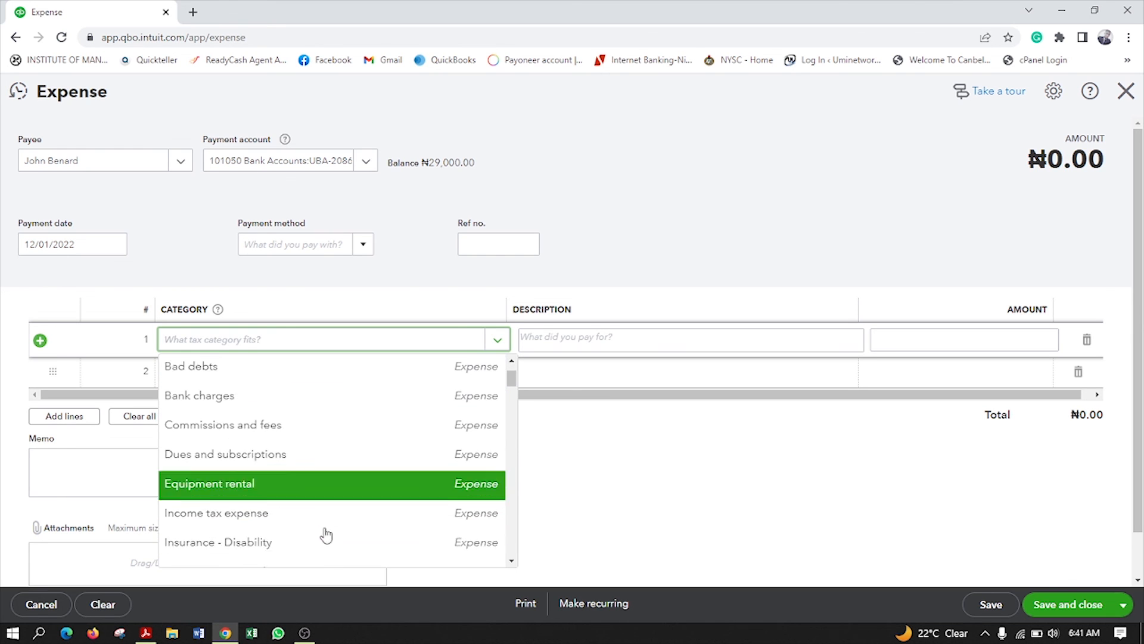
left_click(269, 475)
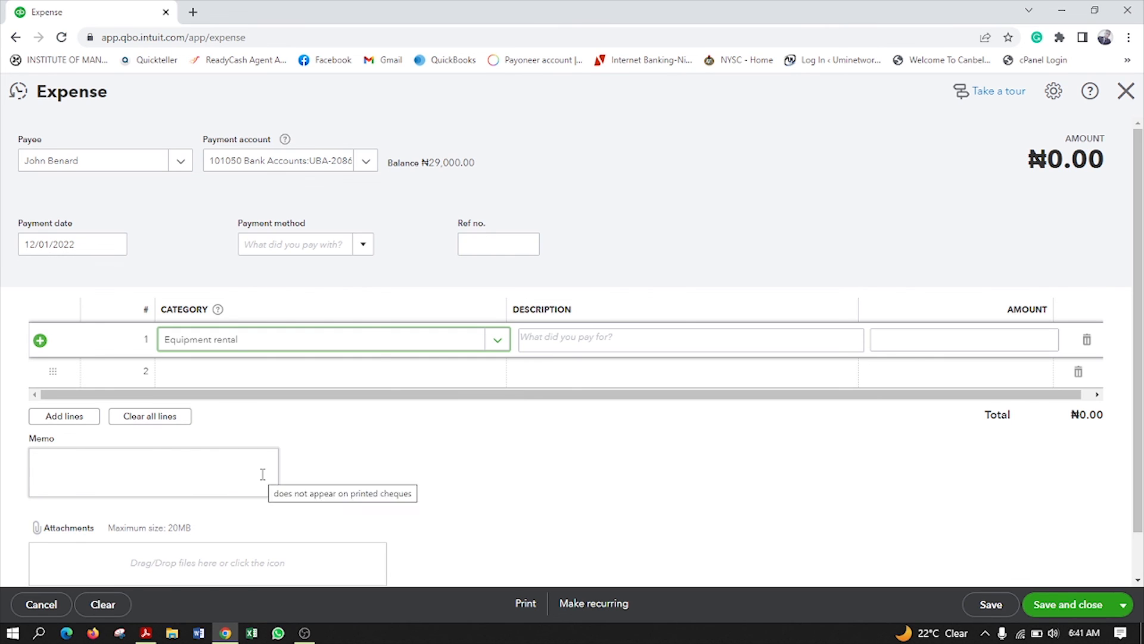
left_click(567, 338)
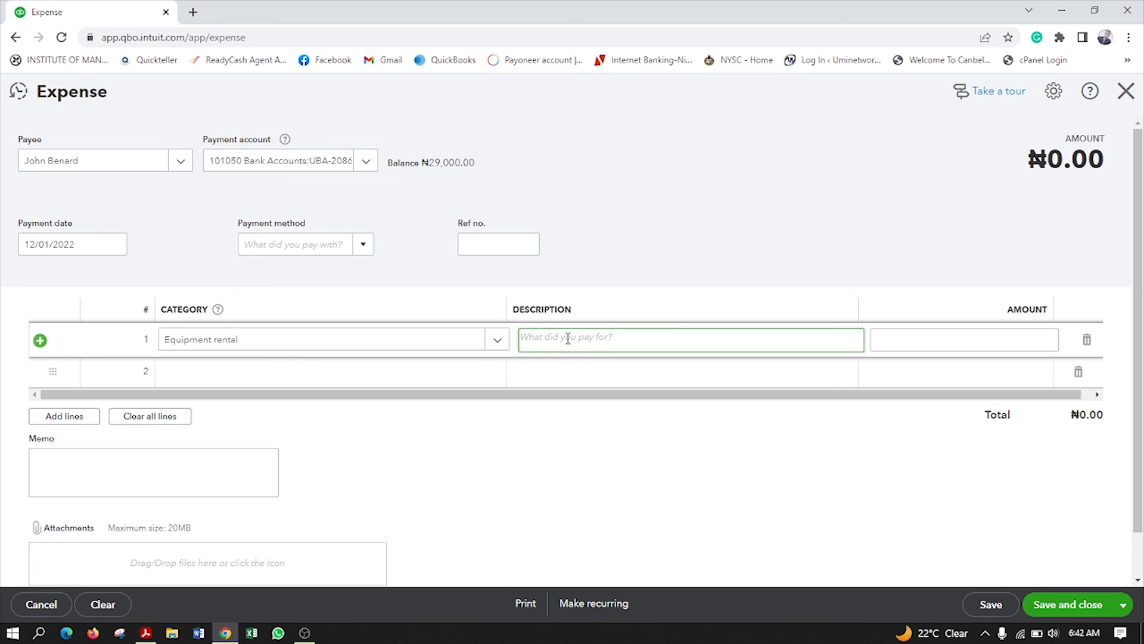
type("Housing")
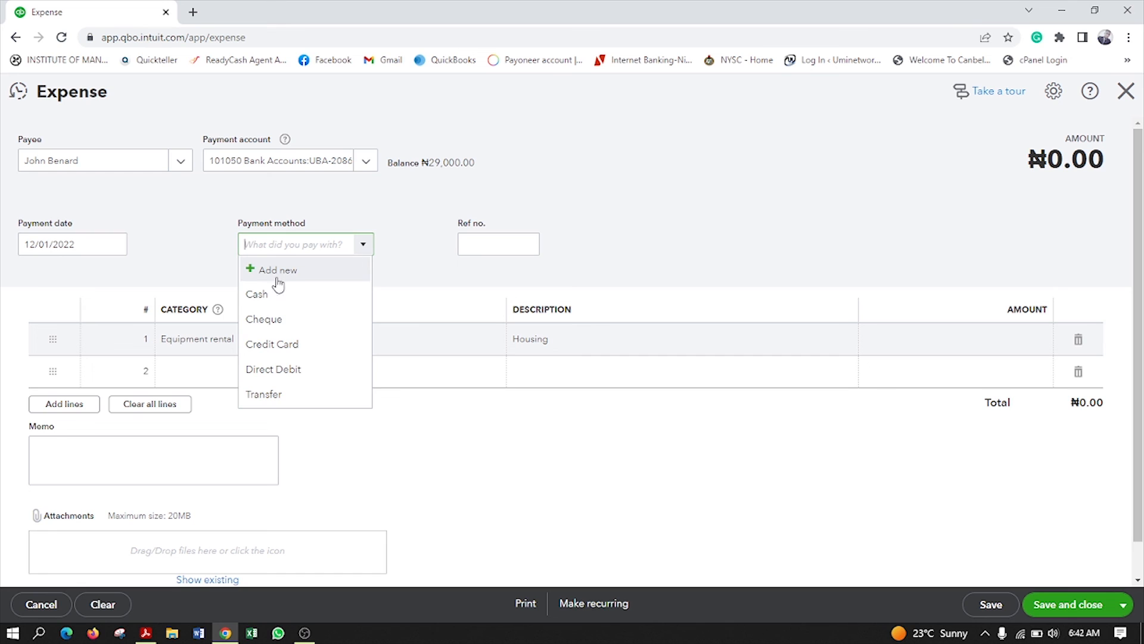
Choose Cheque as payment method, enter a ₦4,000 line amount, and save the expense
left_click(277, 330)
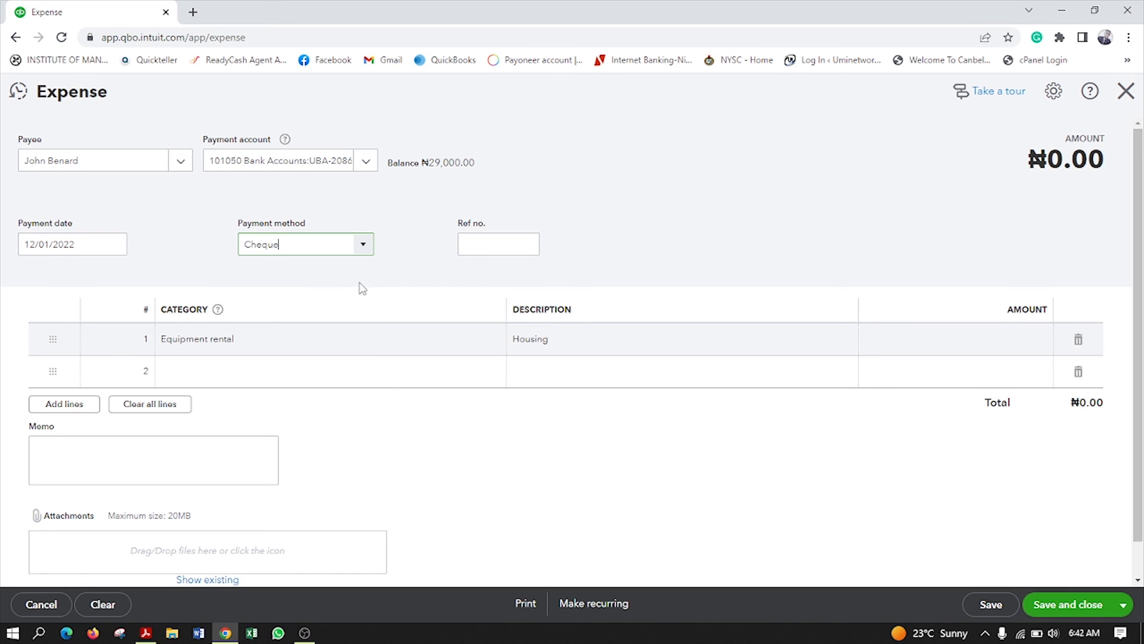
left_click(505, 246)
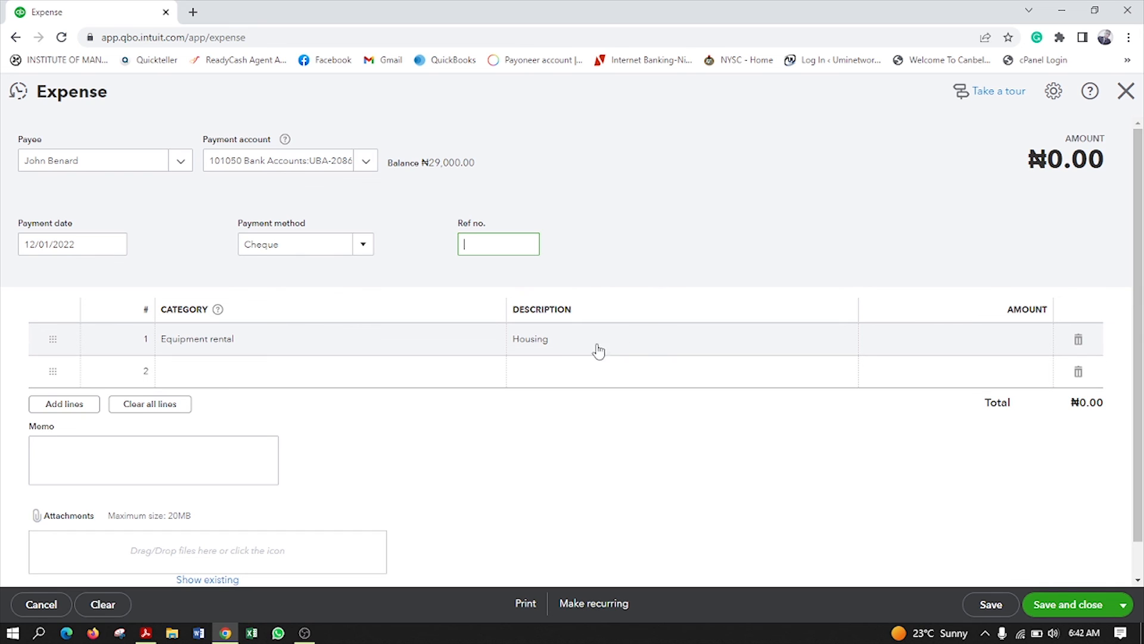
left_click(1013, 345)
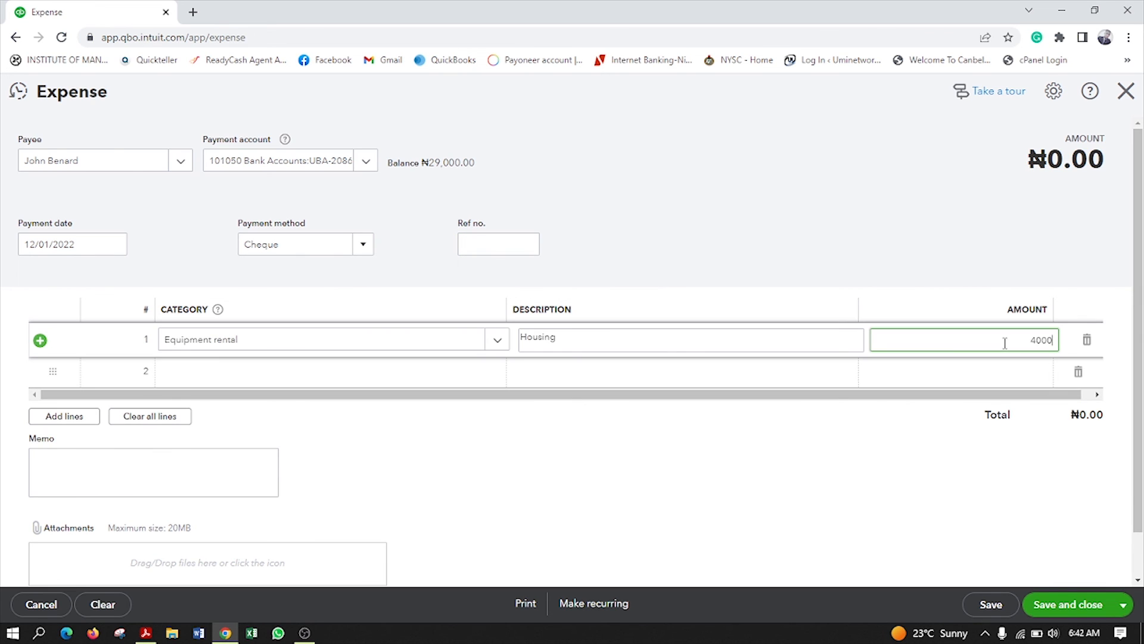
left_click(634, 477)
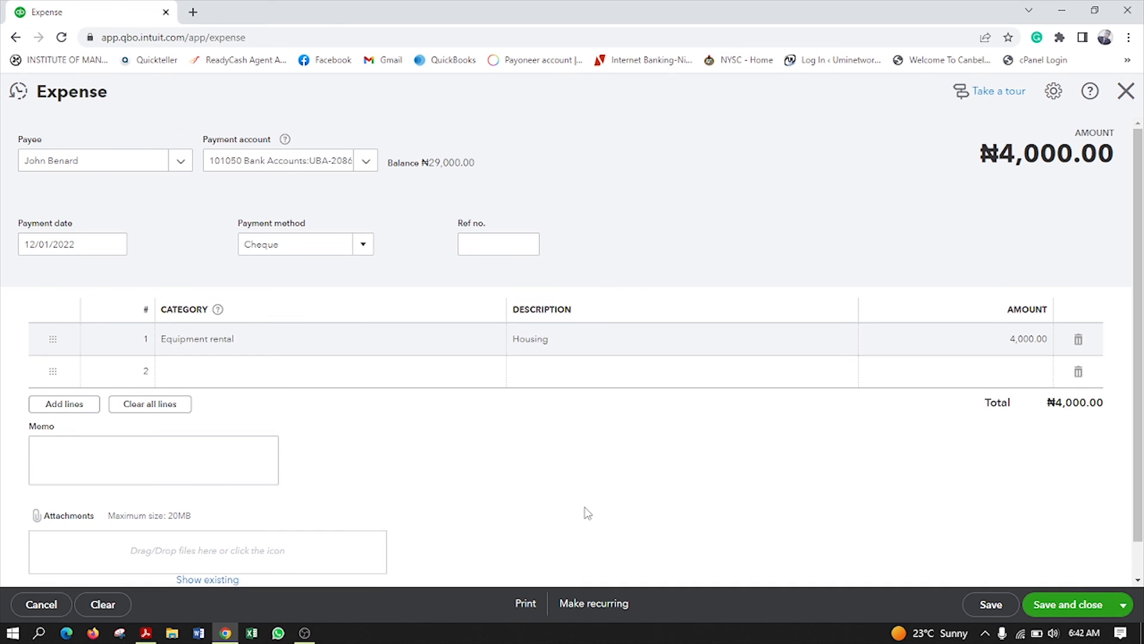
scroll(596, 464, "down", 1)
scroll(524, 429, "up", 1)
left_click(1057, 605)
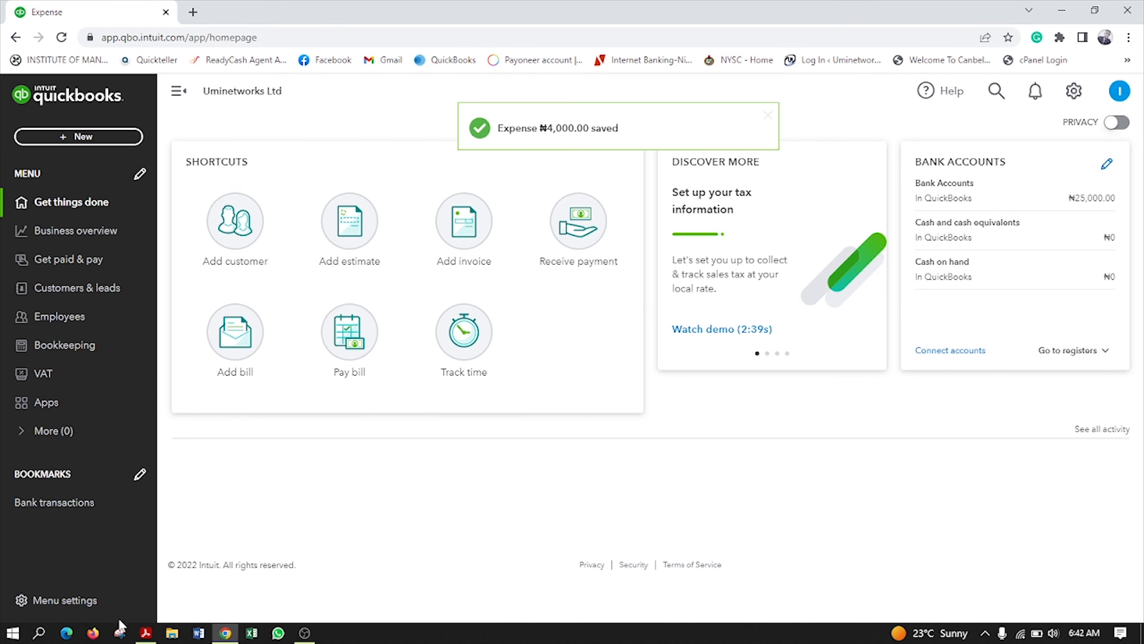